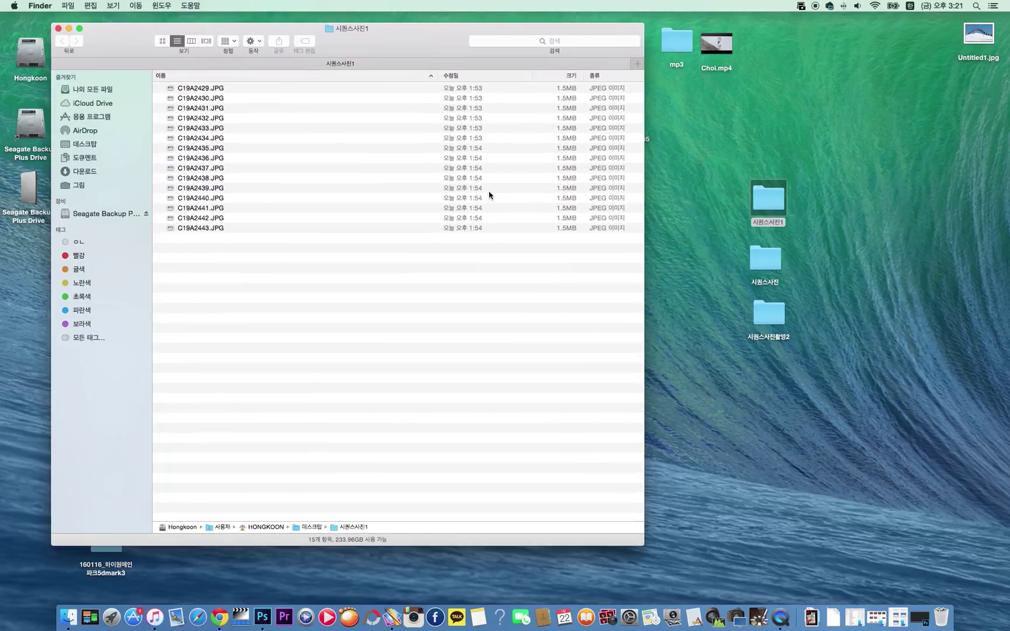
Step: Preview the snowboard jump photos one after another from C19A2429.JPG, then close the preview and the folder window
{"action": "left_click", "coordinate": [225, 89]}
{"action": "key", "text": "space"}
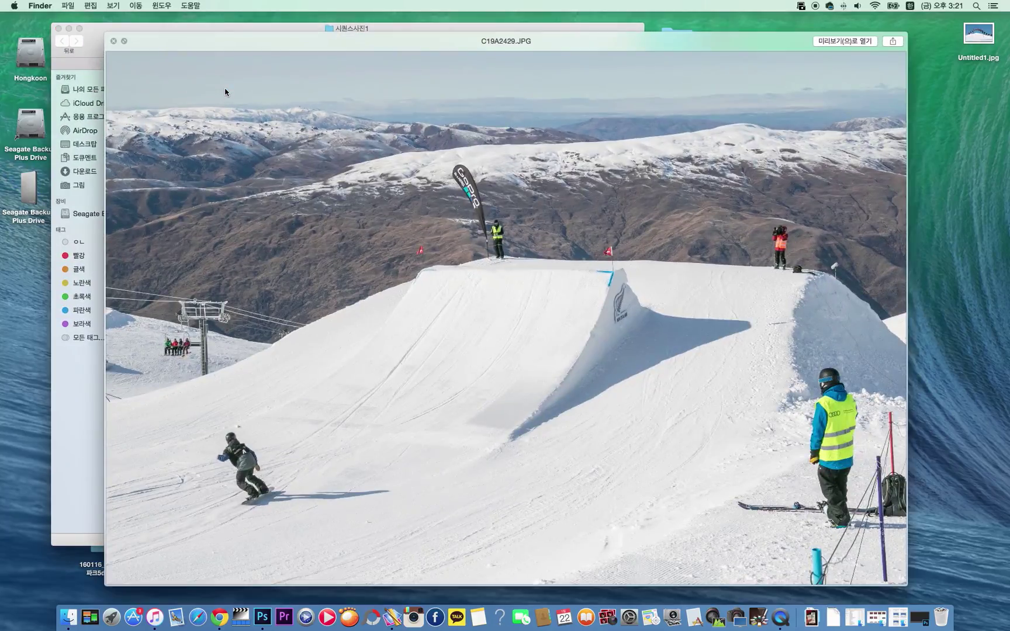
{"action": "key", "text": "Down"}
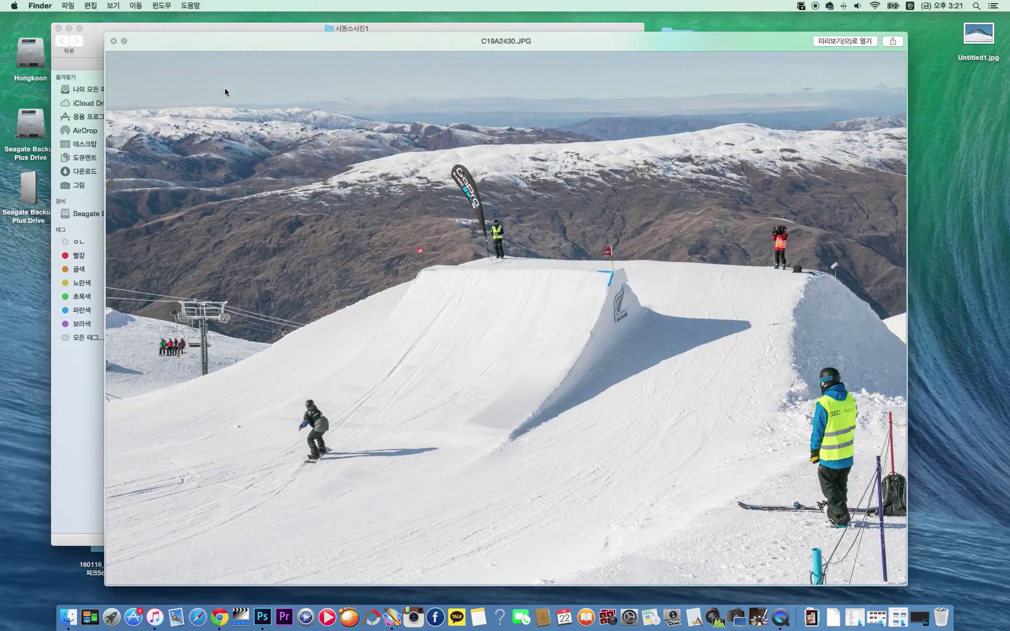
{"action": "key", "text": "Down"}
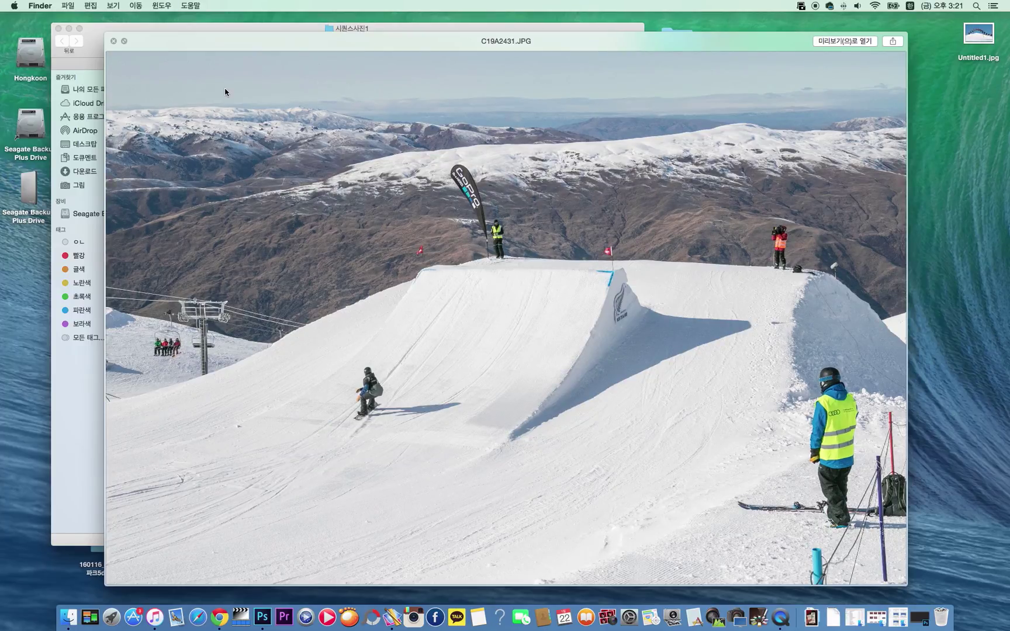
{"action": "key", "text": "Down"}
{"action": "key", "text": "Down"}
{"action": "key", "text": "Down"}
{"action": "key", "text": "Down"}
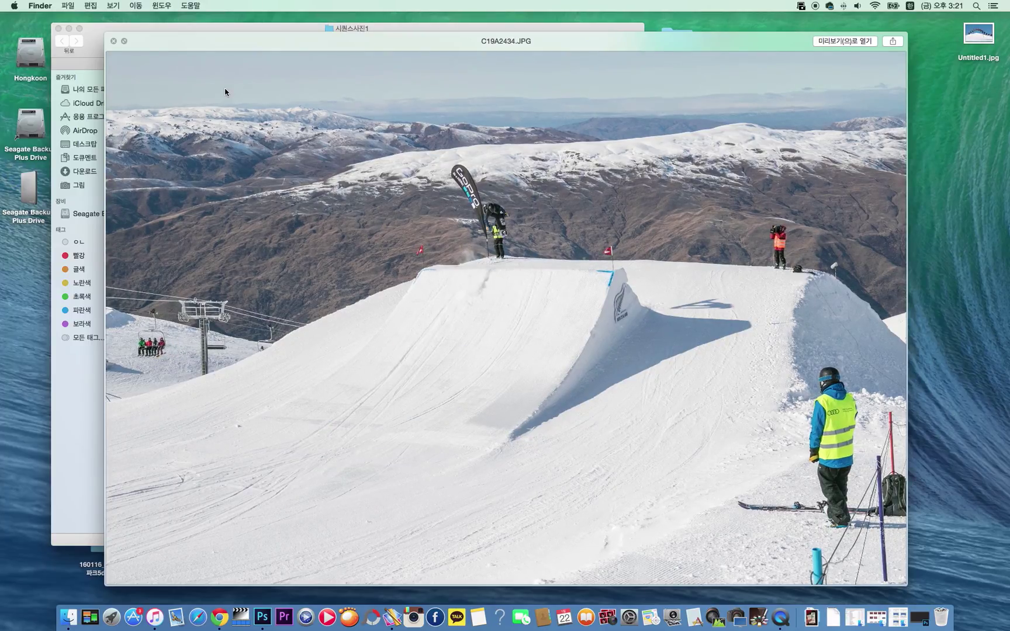
{"action": "key", "text": "space"}
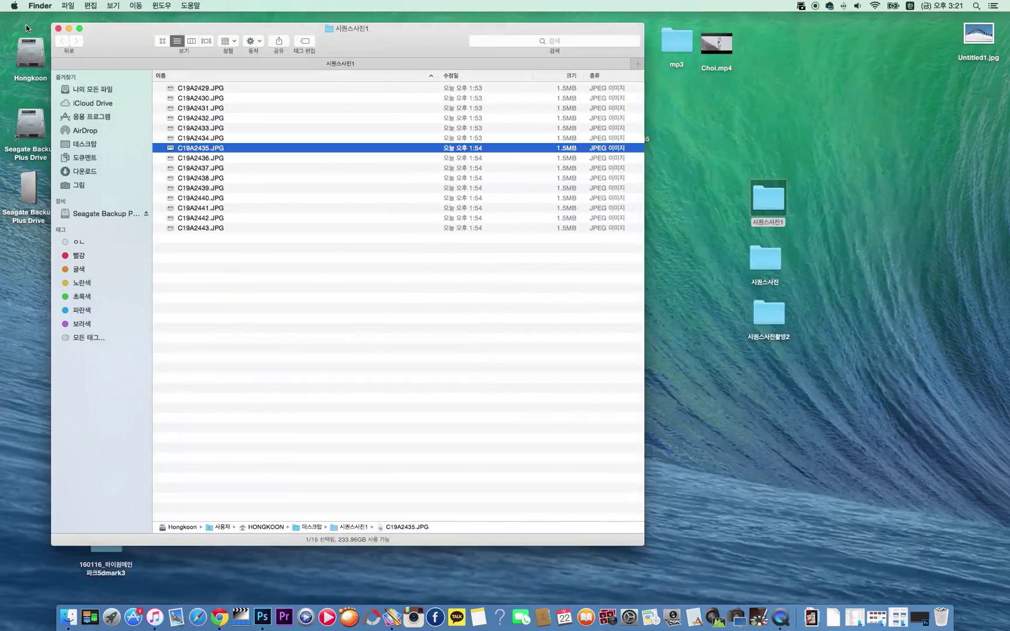
{"action": "left_click", "coordinate": [58, 29]}
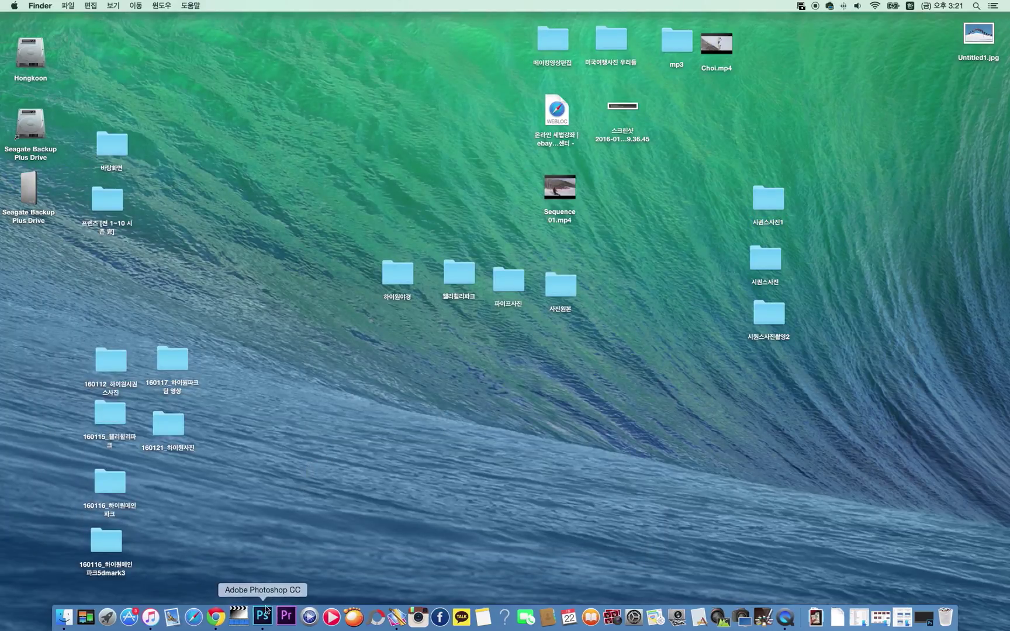
Step: In Photoshop, start Load Files into Stack and add photos C19A2429.JPG through C19A2443.JPG from the desktop folder 시퀀스사진1
{"action": "left_click", "coordinate": [263, 616]}
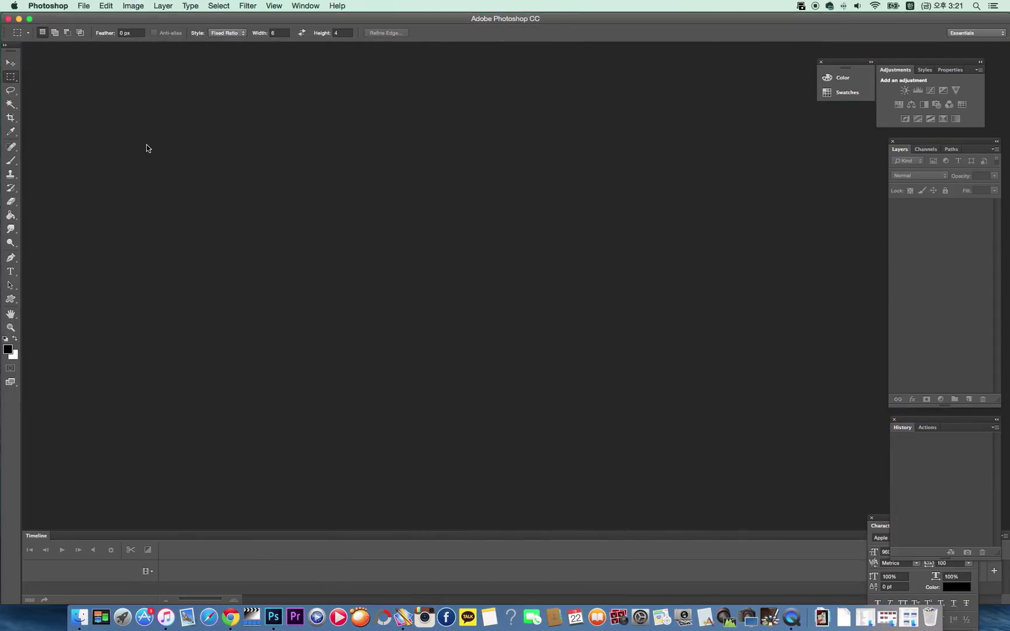
{"action": "left_click", "coordinate": [85, 5]}
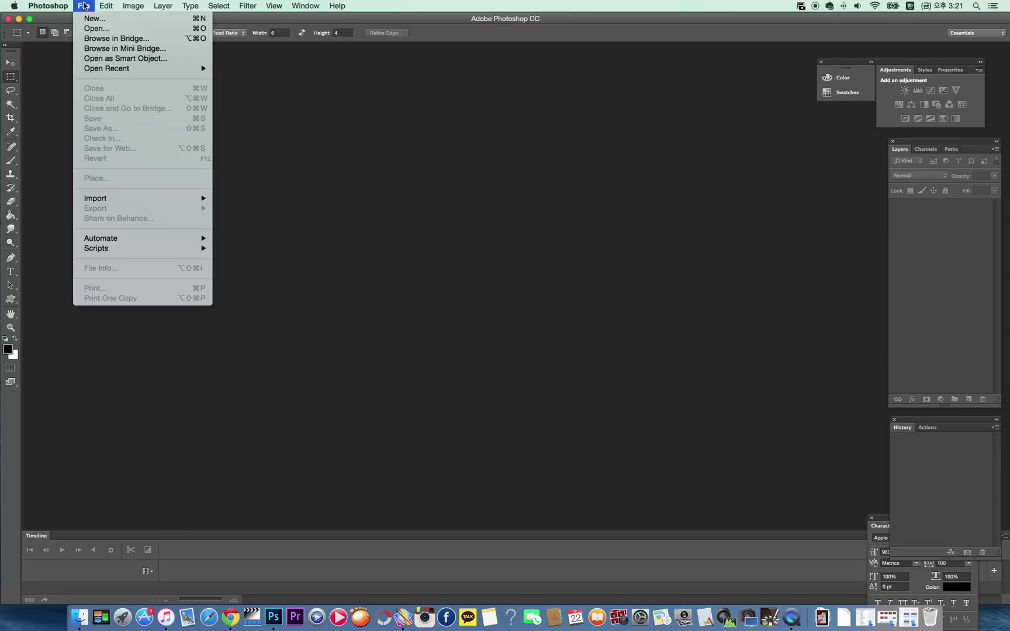
{"action": "mouse_move", "coordinate": [95, 251]}
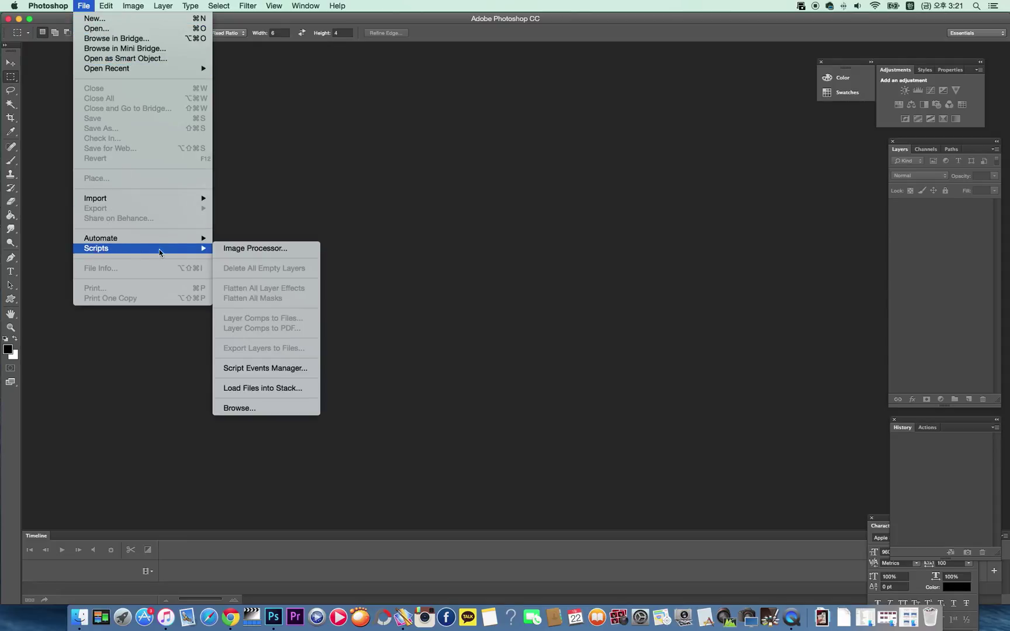
{"action": "left_click", "coordinate": [263, 389]}
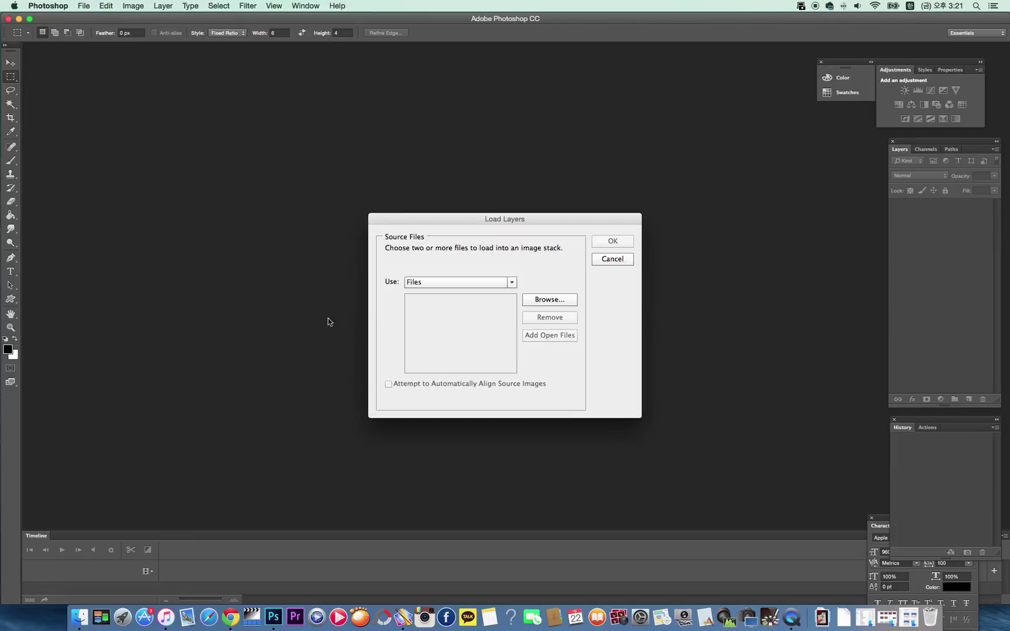
{"action": "left_click_drag", "start_coordinate": [500, 224], "coordinate": [442, 195]}
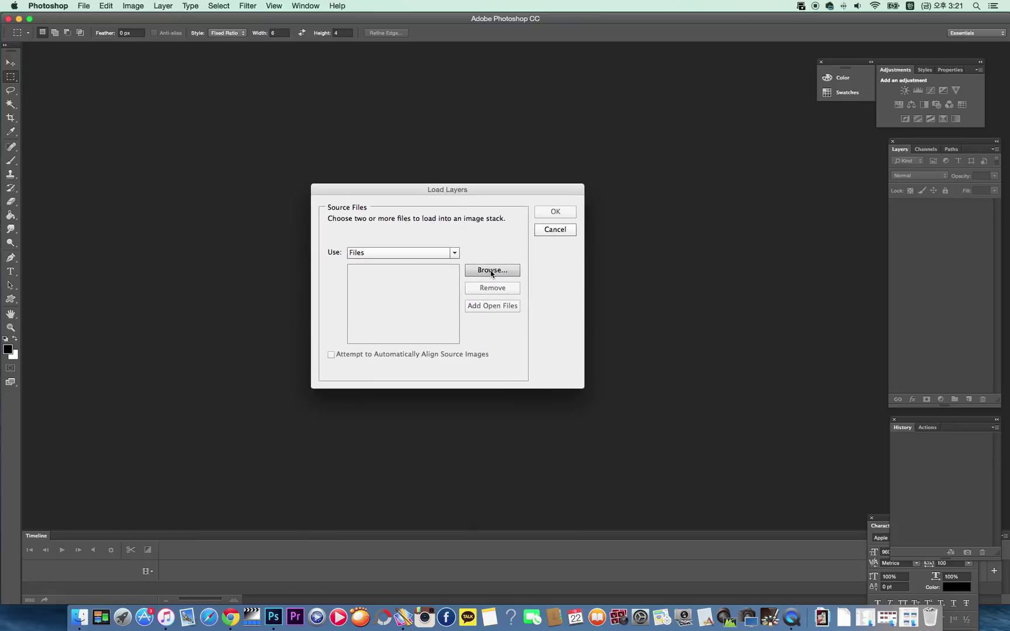
{"action": "left_click", "coordinate": [491, 271]}
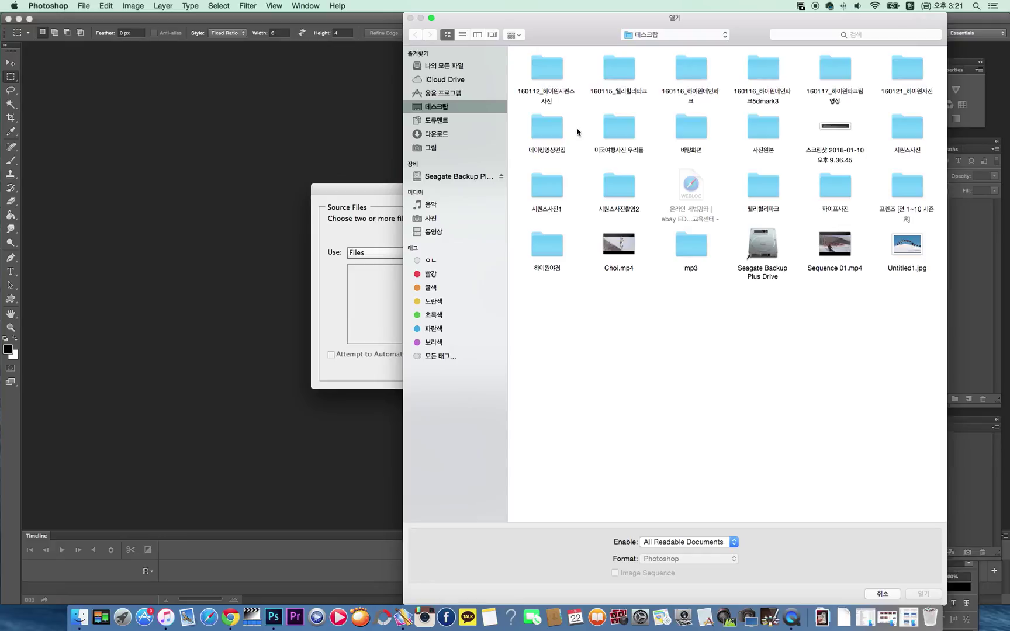
{"action": "double_click", "coordinate": [549, 198]}
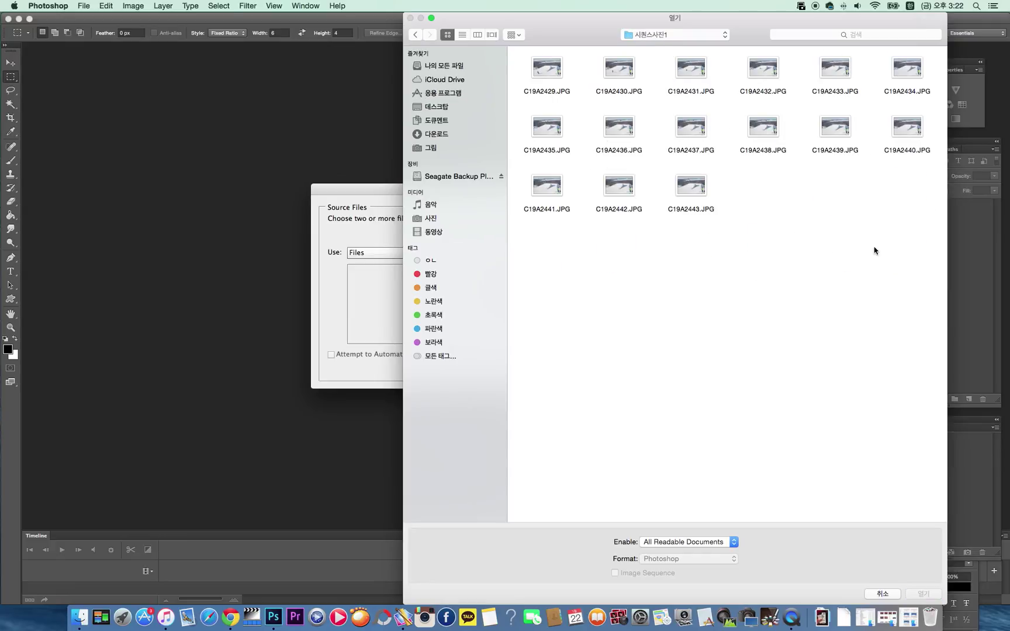
{"action": "key", "text": "super+a"}
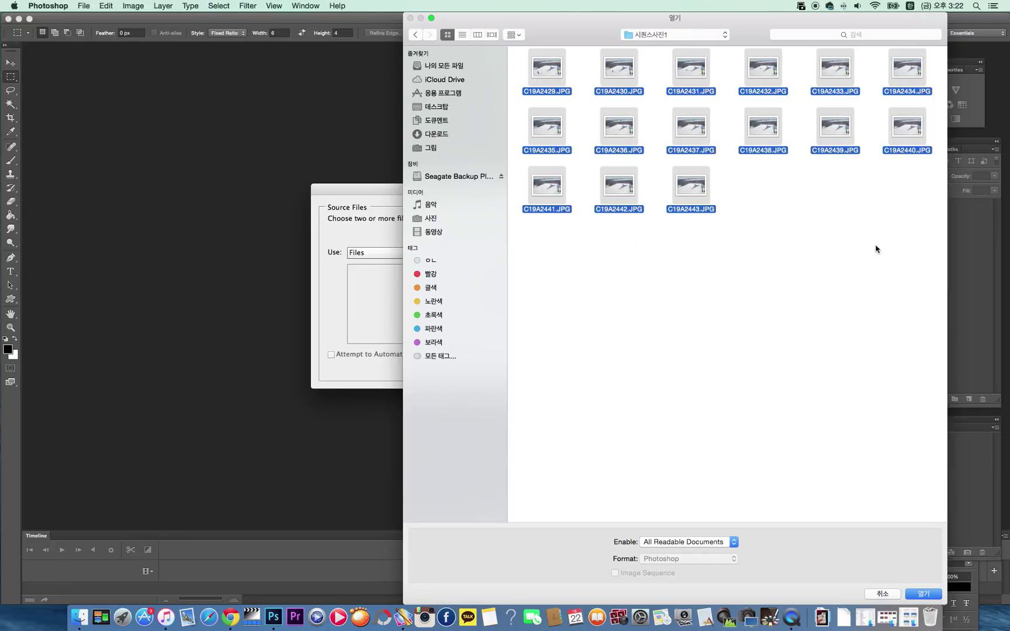
{"action": "left_click", "coordinate": [924, 594]}
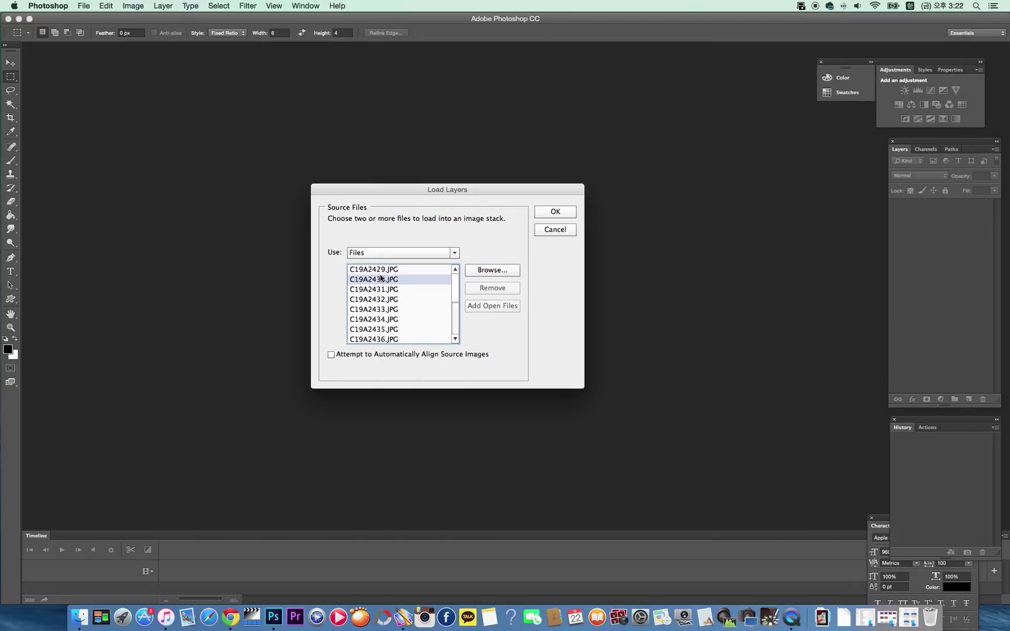
Step: Enable automatic alignment of the source images and load the listed photos into one document as layers
{"action": "left_click", "coordinate": [381, 273]}
{"action": "left_click_drag", "start_coordinate": [381, 273], "coordinate": [385, 296]}
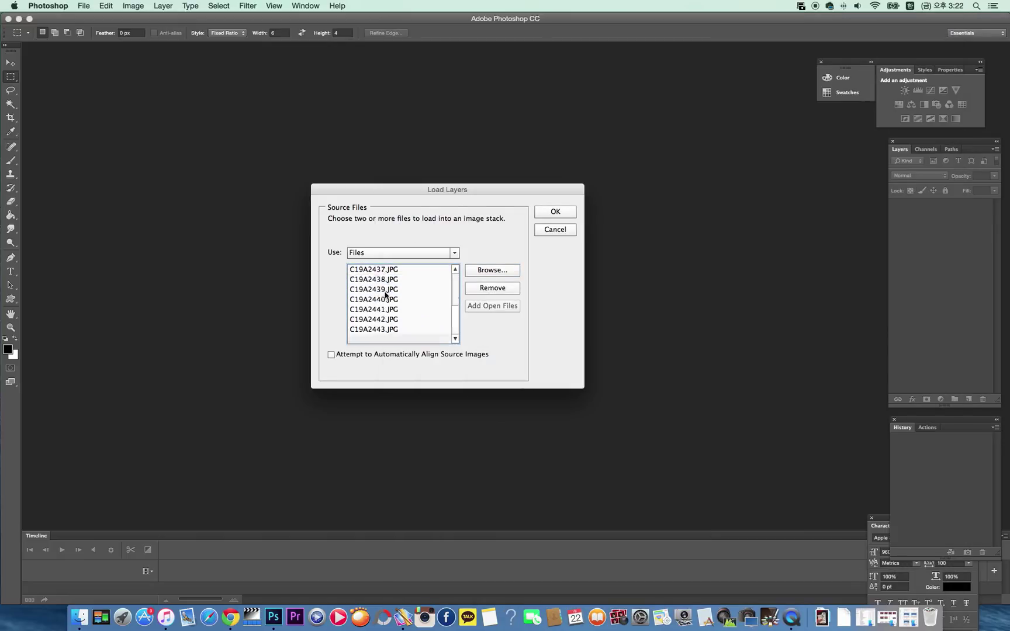
{"action": "left_click", "coordinate": [393, 331]}
{"action": "left_click", "coordinate": [331, 355]}
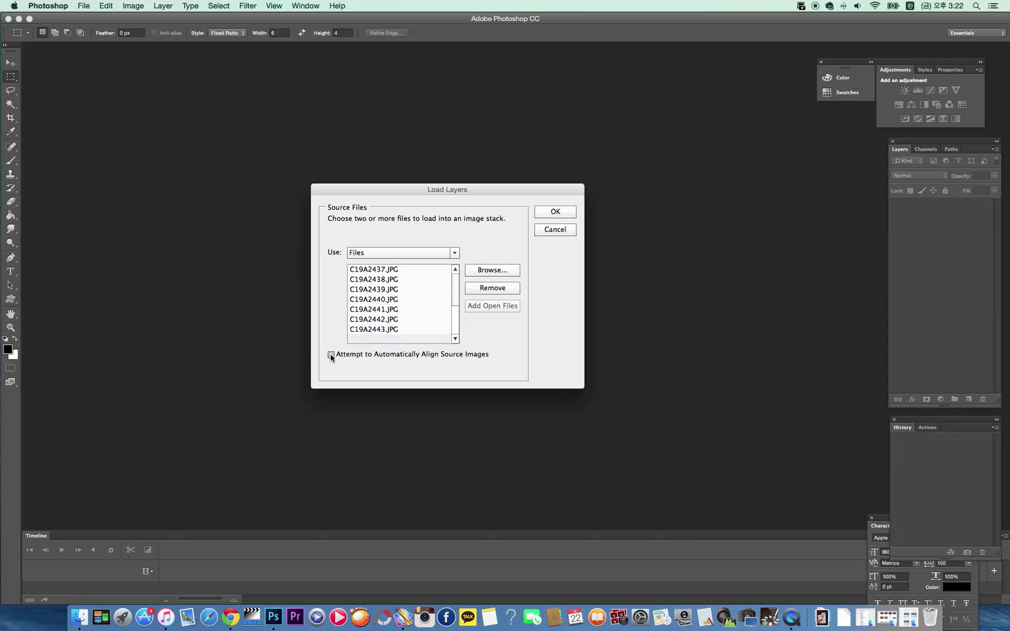
{"action": "left_click", "coordinate": [547, 212]}
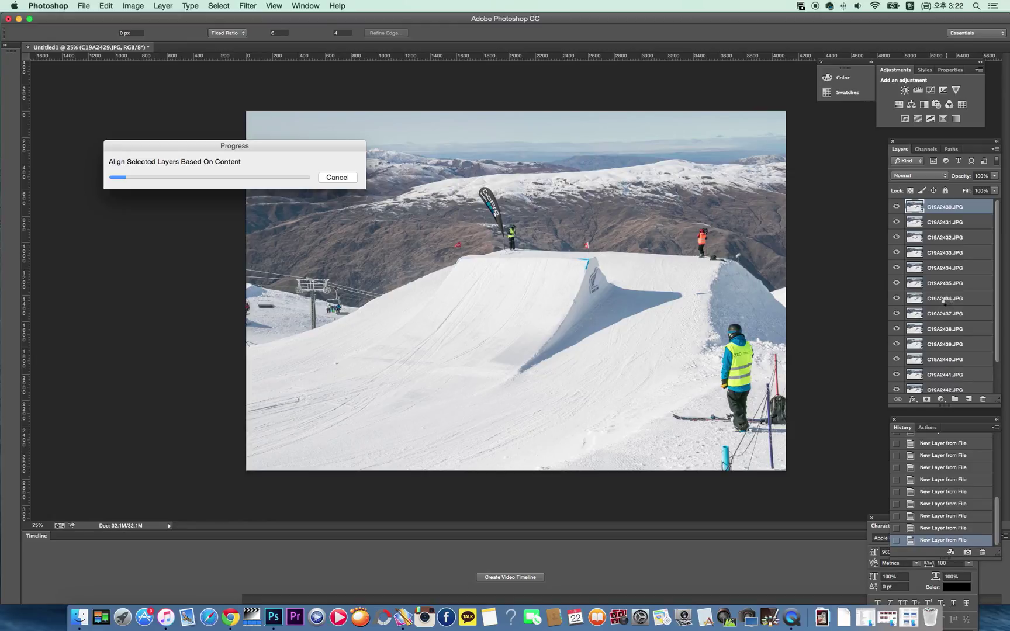
{"action": "left_click_drag", "start_coordinate": [307, 147], "coordinate": [262, 136]}
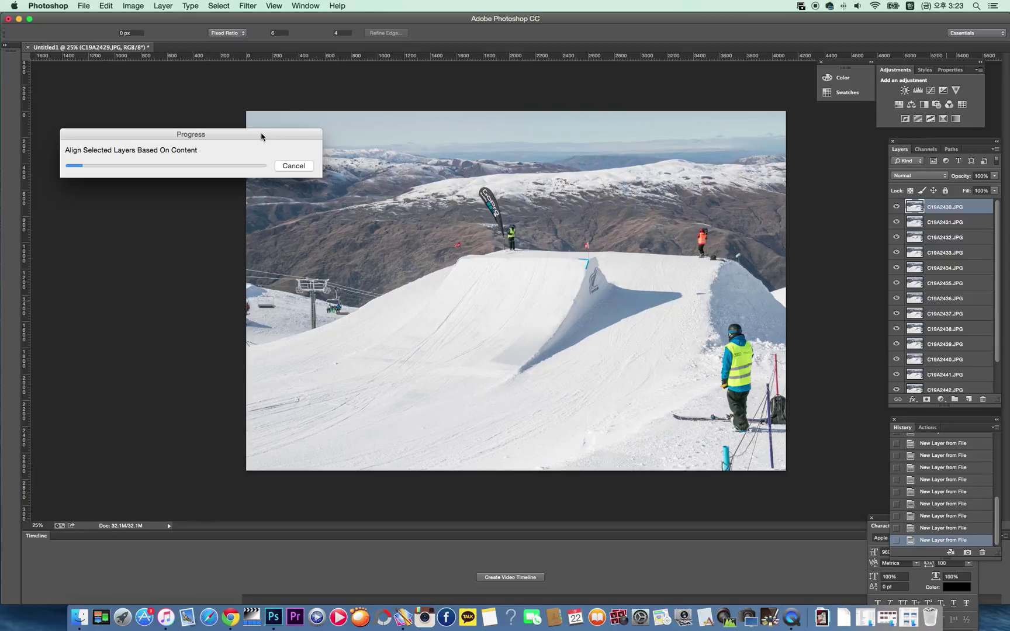
{"action": "left_click_drag", "start_coordinate": [262, 137], "coordinate": [267, 142]}
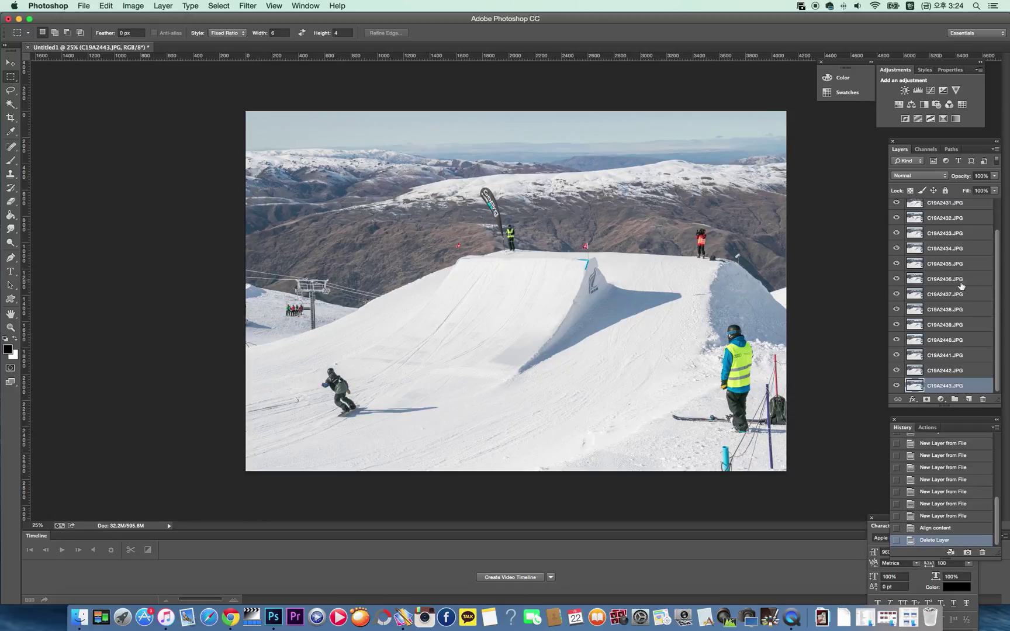
Step: Look through the stacked photo layers from the top one downward, finishing with C19A2429.JPG selected
{"action": "scroll", "coordinate": [959, 285], "scroll_direction": "up", "scroll_amount": 3}
{"action": "left_click", "coordinate": [947, 211]}
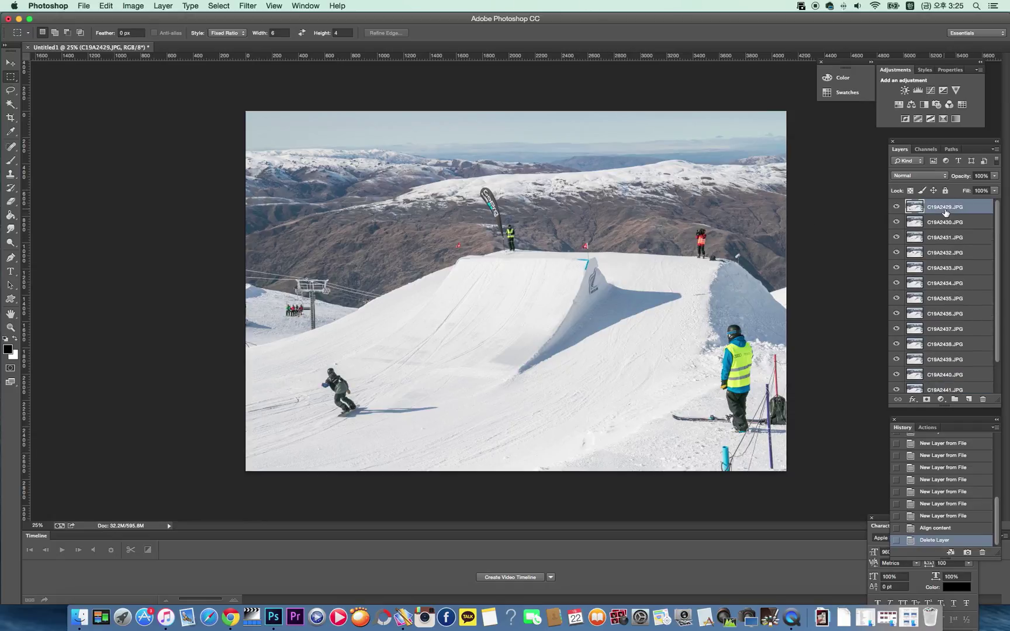
{"action": "left_click", "coordinate": [953, 227]}
{"action": "left_click", "coordinate": [951, 264]}
{"action": "key", "text": "alt+bracketleft"}
{"action": "key", "text": "alt+bracketleft"}
{"action": "key", "text": "alt+bracketleft"}
{"action": "key", "text": "alt+bracketleft"}
{"action": "key", "text": "alt+bracketleft"}
{"action": "key", "text": "alt+bracketleft"}
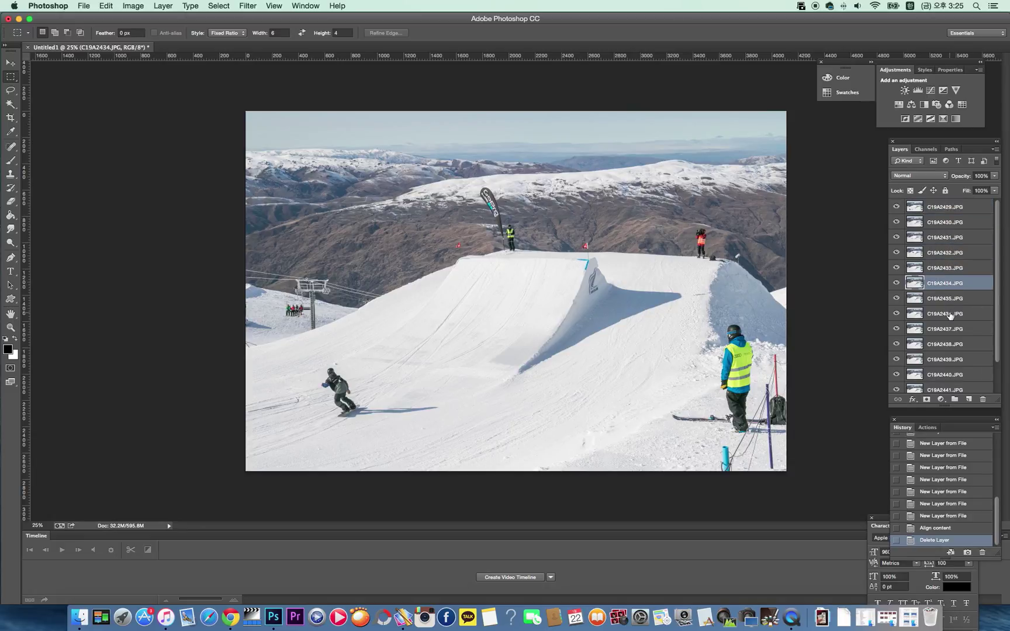
{"action": "left_click", "coordinate": [949, 280]}
{"action": "left_click", "coordinate": [934, 211]}
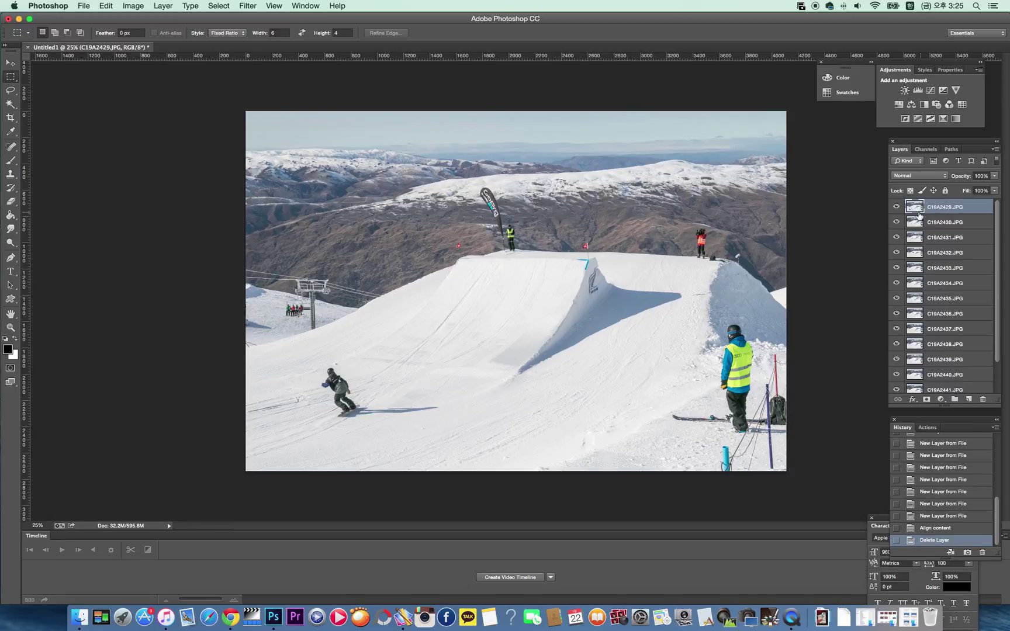
Step: Hide the photo layers one by one from C19A2429.JPG downward to examine the rider's position in each frame
{"action": "left_click", "coordinate": [897, 208]}
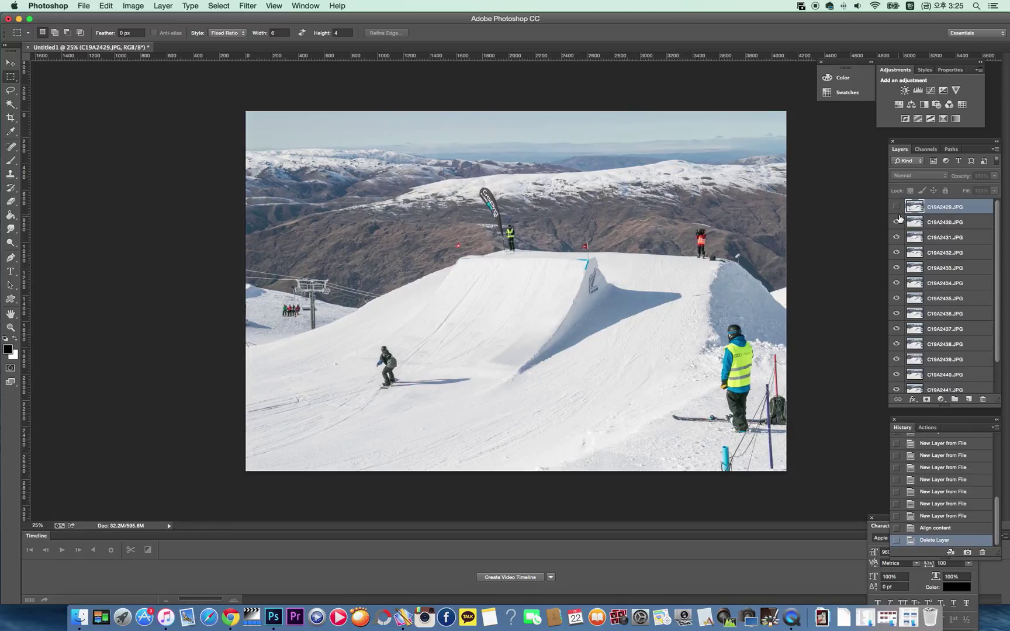
{"action": "left_click", "coordinate": [897, 237]}
{"action": "left_click", "coordinate": [897, 253]}
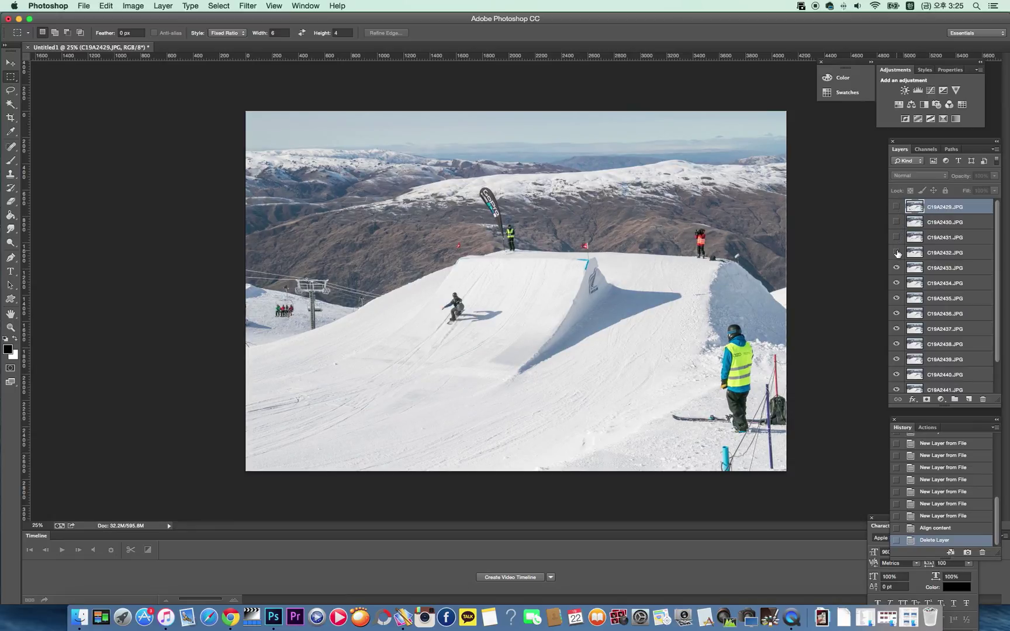
{"action": "left_click", "coordinate": [897, 268]}
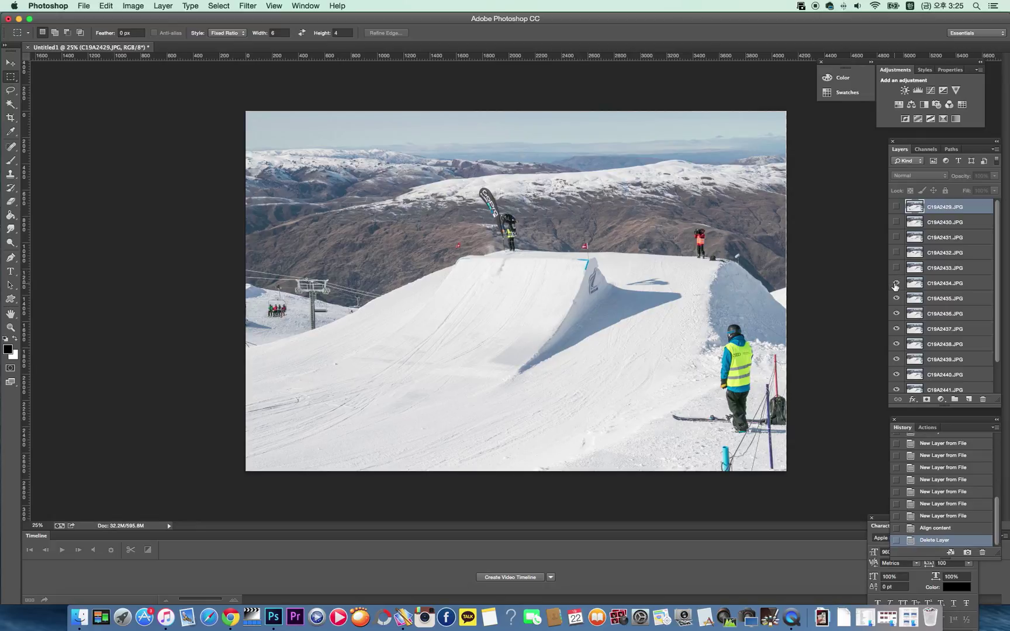
{"action": "left_click", "coordinate": [897, 298]}
{"action": "left_click", "coordinate": [897, 313]}
{"action": "left_click", "coordinate": [897, 329]}
{"action": "left_click", "coordinate": [897, 344]}
Step: Show the hidden photo layers again one by one, up to C19A2429.JPG, checking the rider's position in each
{"action": "left_click", "coordinate": [896, 344]}
{"action": "left_click", "coordinate": [897, 329]}
{"action": "left_click", "coordinate": [896, 313]}
{"action": "left_click", "coordinate": [897, 298]}
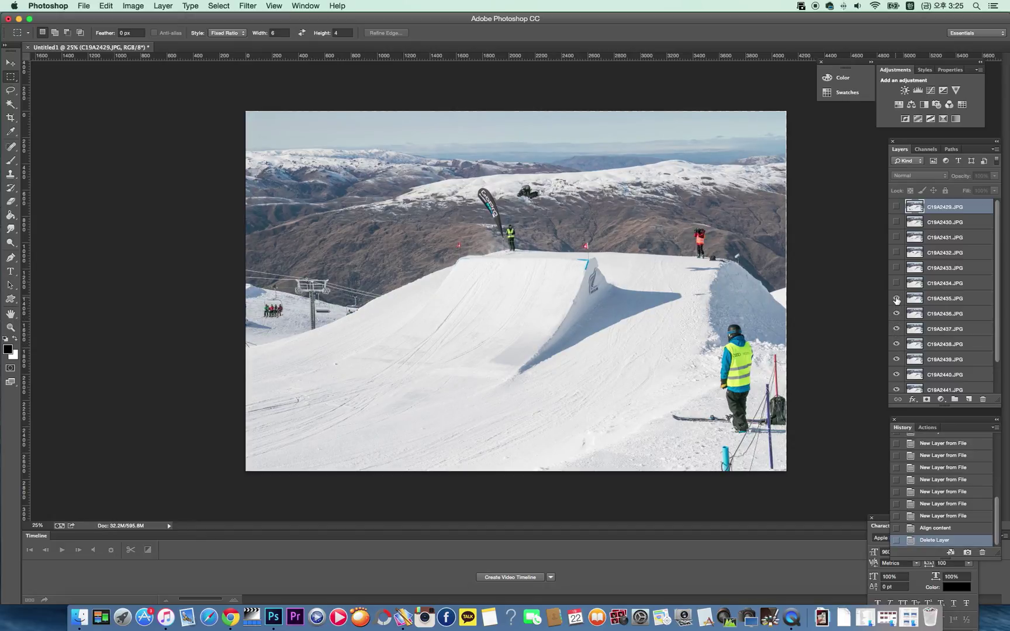
{"action": "left_click", "coordinate": [897, 283]}
{"action": "left_click", "coordinate": [896, 268]}
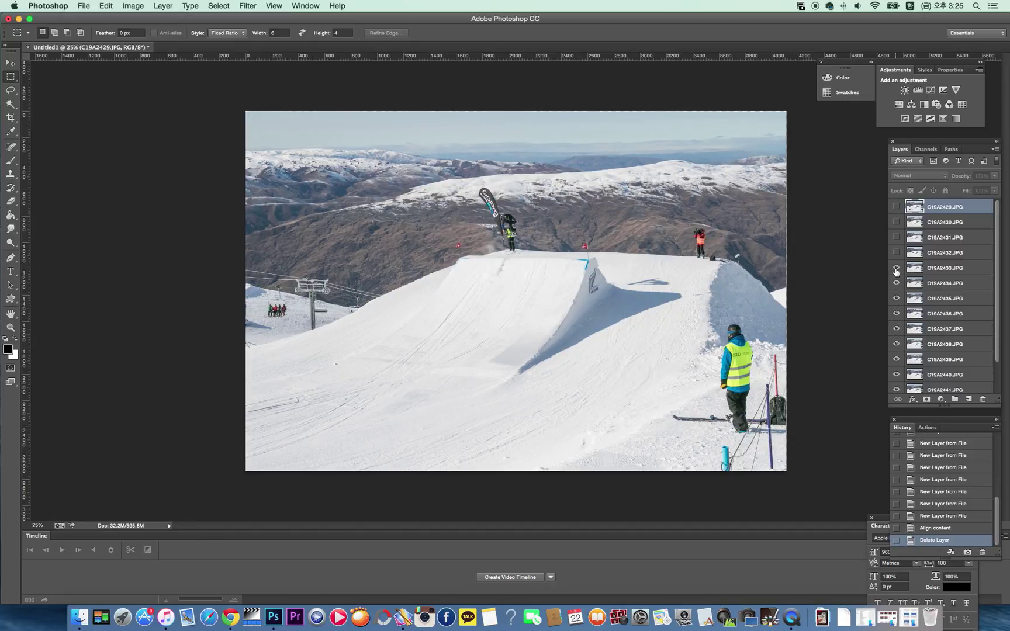
{"action": "left_click", "coordinate": [897, 269]}
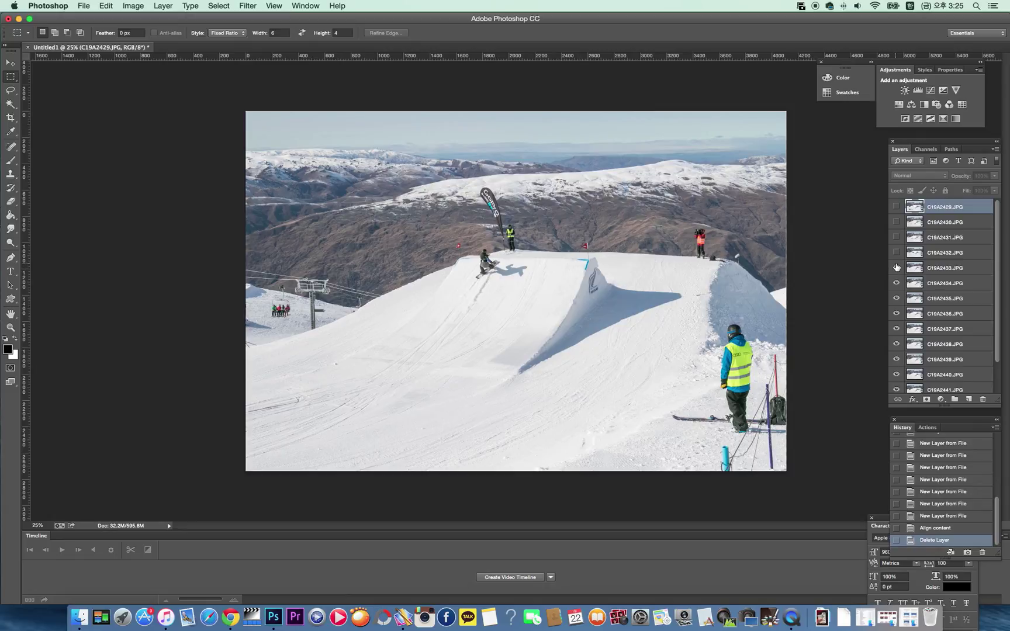
{"action": "left_click", "coordinate": [897, 252]}
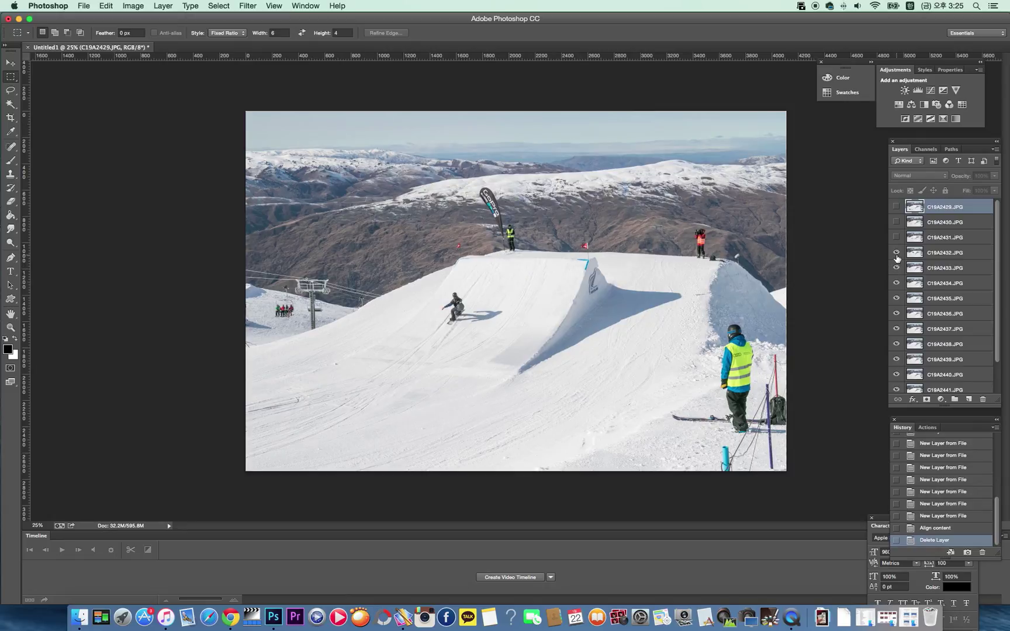
{"action": "left_click", "coordinate": [897, 238]}
{"action": "left_click", "coordinate": [896, 222]}
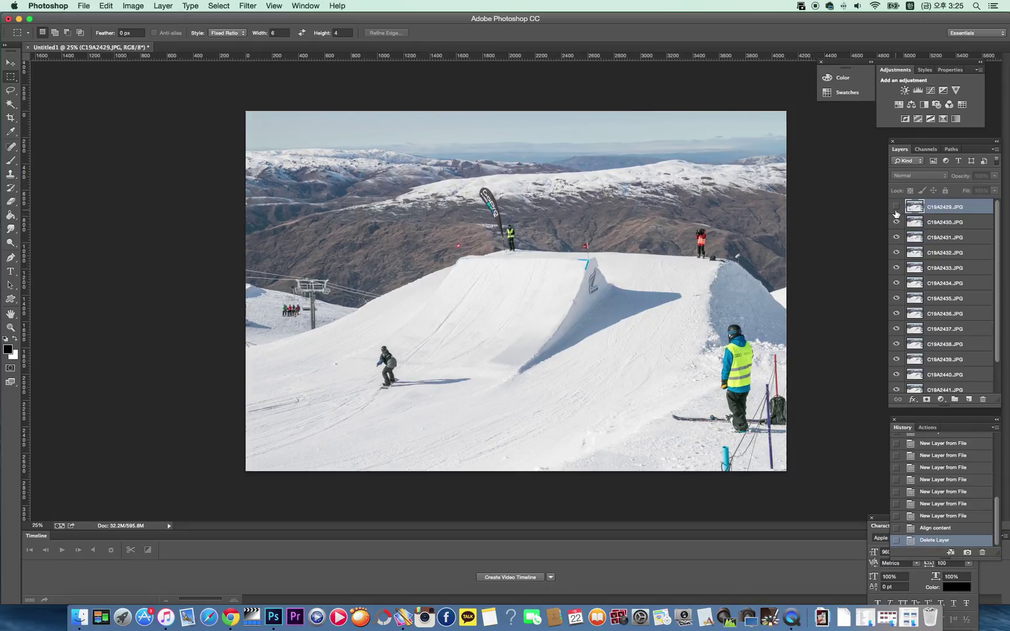
{"action": "left_click", "coordinate": [897, 207]}
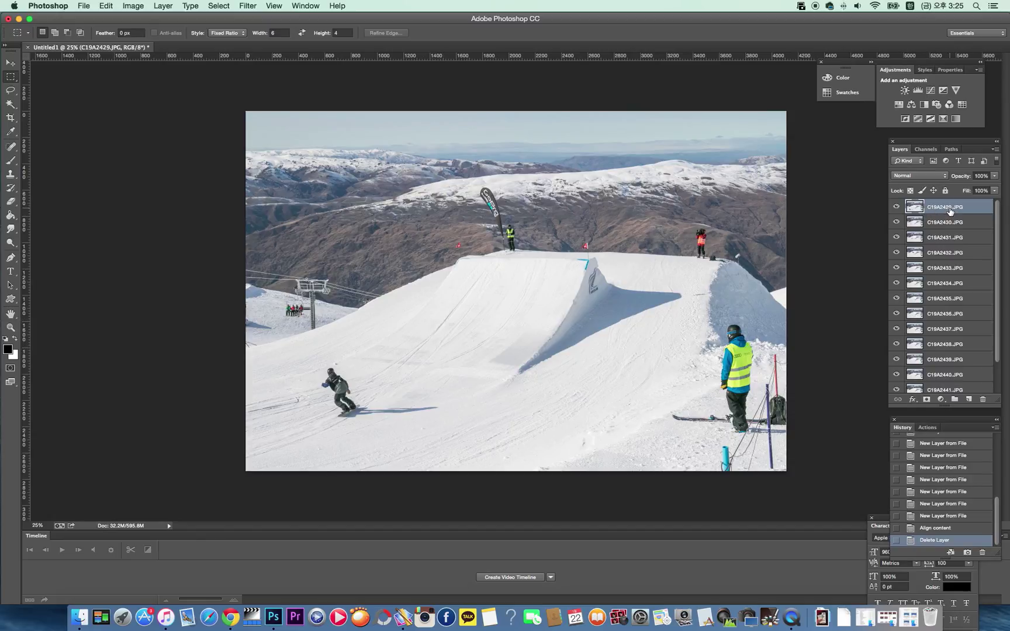
Step: Add a layer mask to the C19A2429.JPG layer and set the Brush tool's size to 123 px
{"action": "left_click", "coordinate": [927, 400]}
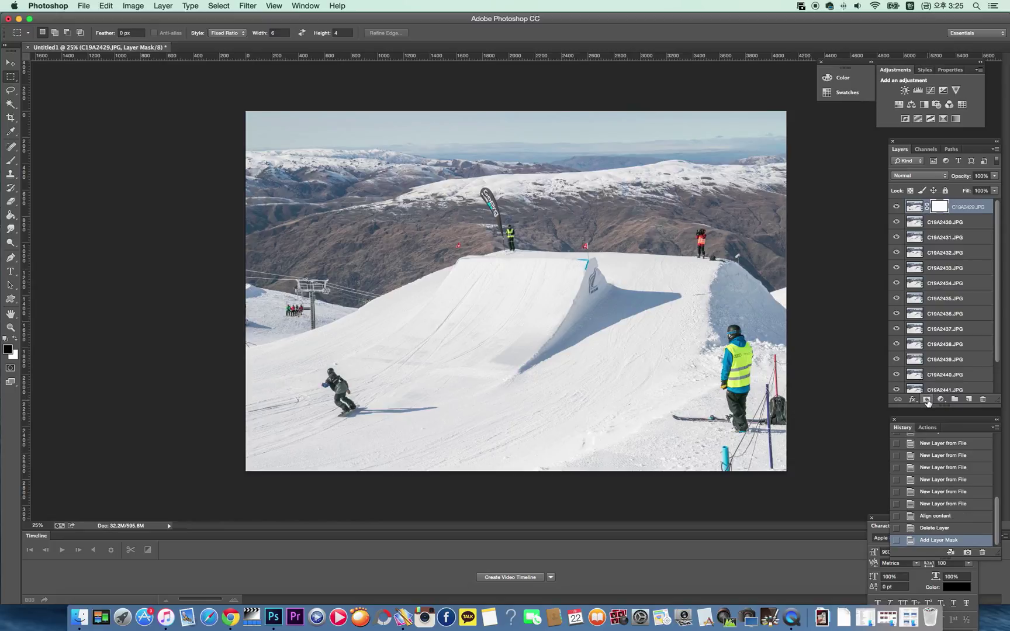
{"action": "left_click", "coordinate": [11, 162]}
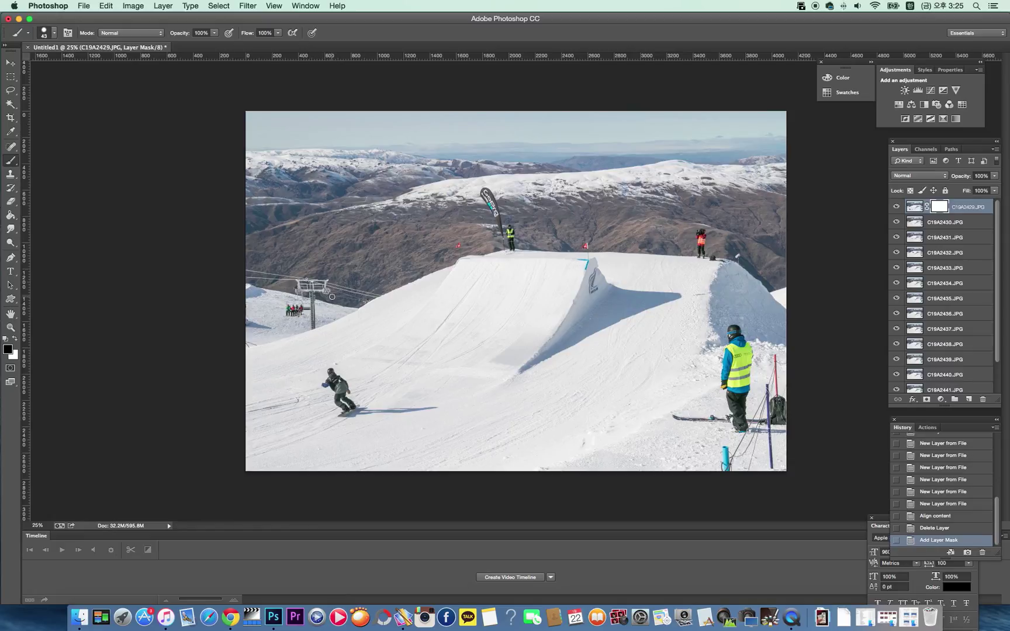
{"action": "left_click", "coordinate": [54, 33]}
{"action": "left_click_drag", "start_coordinate": [82, 65], "coordinate": [95, 67]}
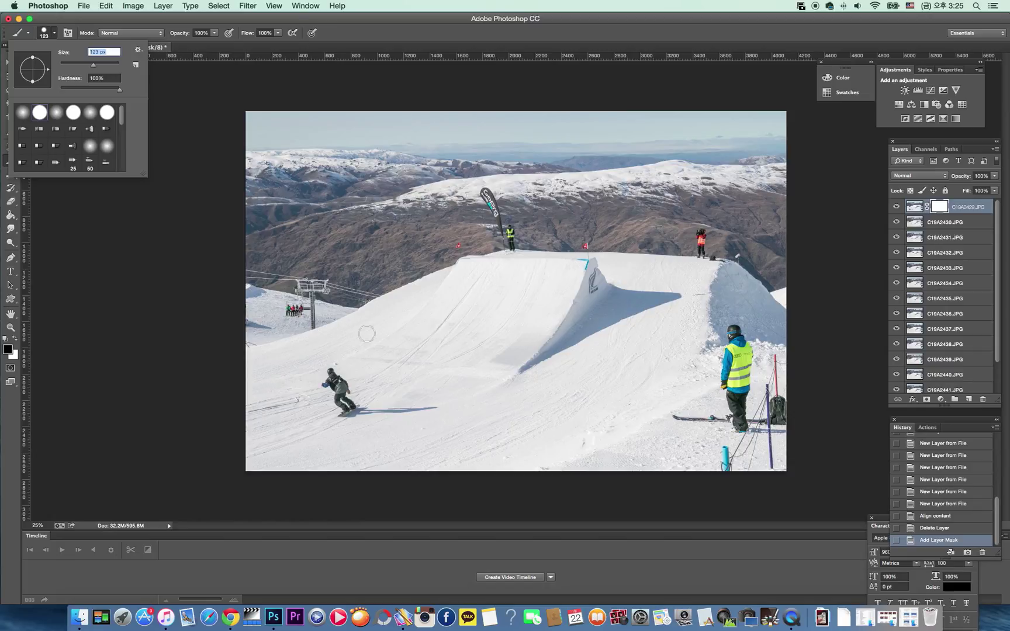
Step: Brush black on the C19A2429.JPG mask to reveal the rider and shadow from the photo beneath, and merge the layer down
{"action": "left_click", "coordinate": [874, 210]}
{"action": "left_click", "coordinate": [896, 208]}
{"action": "left_click", "coordinate": [896, 208]}
{"action": "mouse_move", "coordinate": [387, 373]}
{"action": "left_mouse_down"}
{"action": "mouse_move", "coordinate": [379, 349]}
{"action": "mouse_move", "coordinate": [403, 380]}
{"action": "mouse_move", "coordinate": [390, 359]}
{"action": "mouse_move", "coordinate": [381, 361]}
{"action": "mouse_move", "coordinate": [381, 387]}
{"action": "mouse_move", "coordinate": [395, 394]}
{"action": "mouse_move", "coordinate": [375, 400]}
{"action": "mouse_move", "coordinate": [387, 383]}
{"action": "mouse_move", "coordinate": [481, 379]}
{"action": "left_mouse_up"}
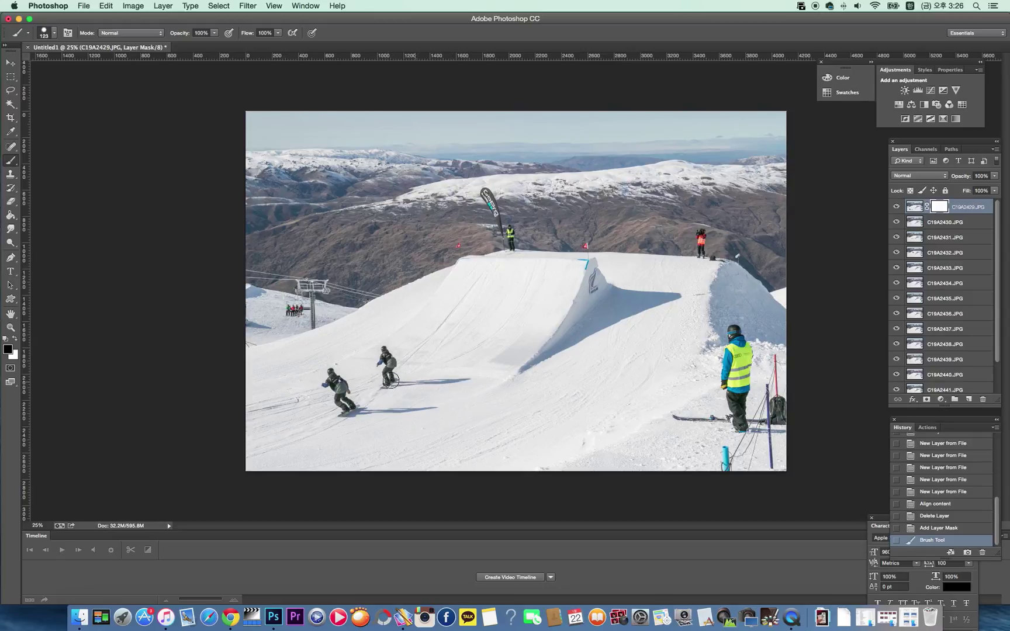
{"action": "left_click_drag", "start_coordinate": [379, 389], "coordinate": [463, 380]}
{"action": "right_click", "coordinate": [979, 209]}
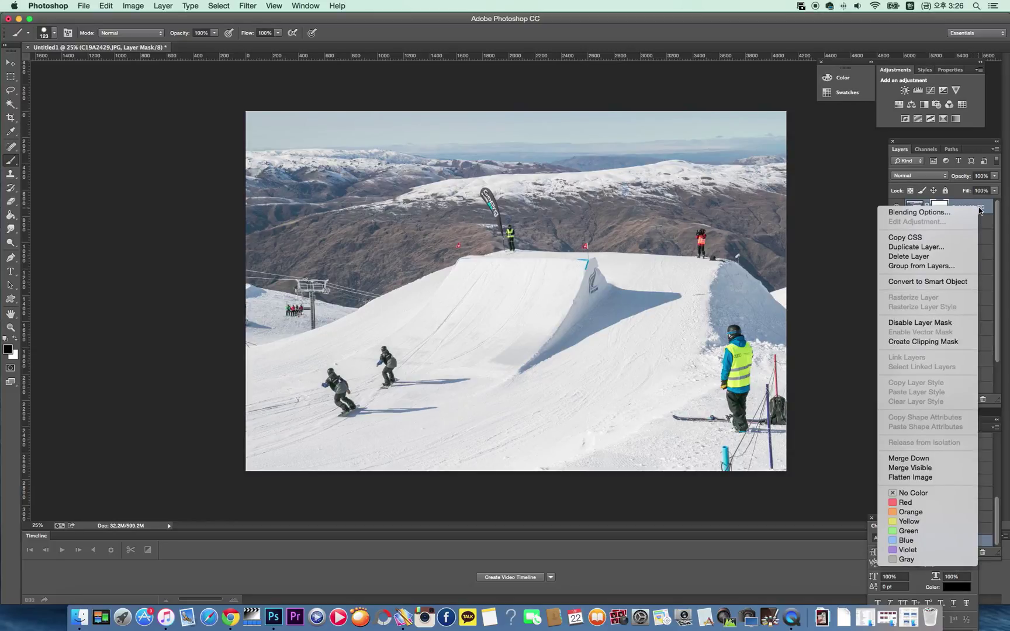
{"action": "left_click", "coordinate": [921, 459]}
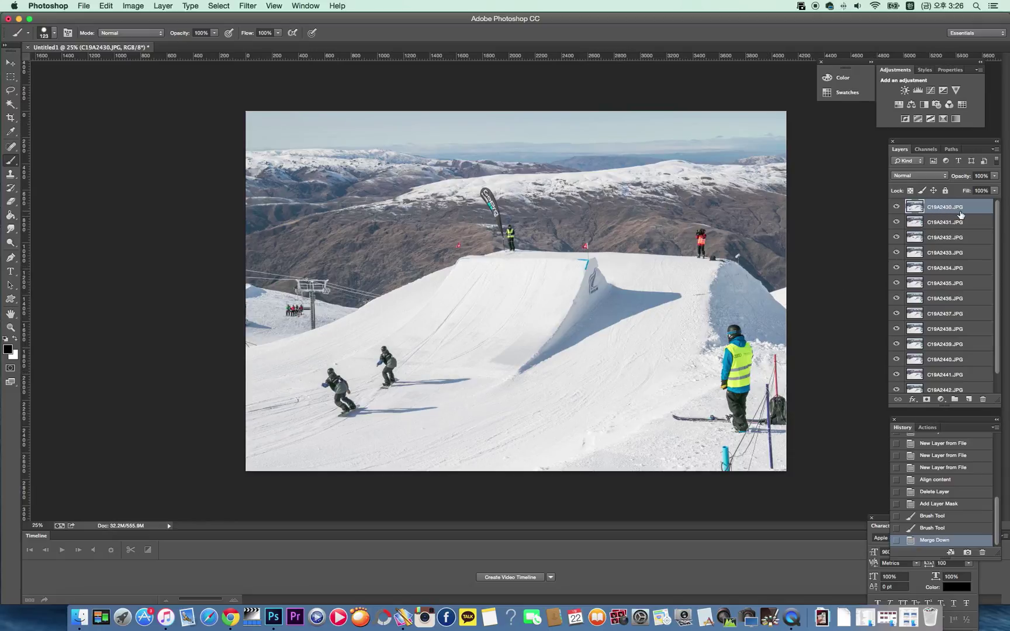
Step: Mask C19A2430.JPG with black brushwork to reveal the underlying rider and shadow near the base of the ramp, and merge it down
{"action": "left_click", "coordinate": [927, 400]}
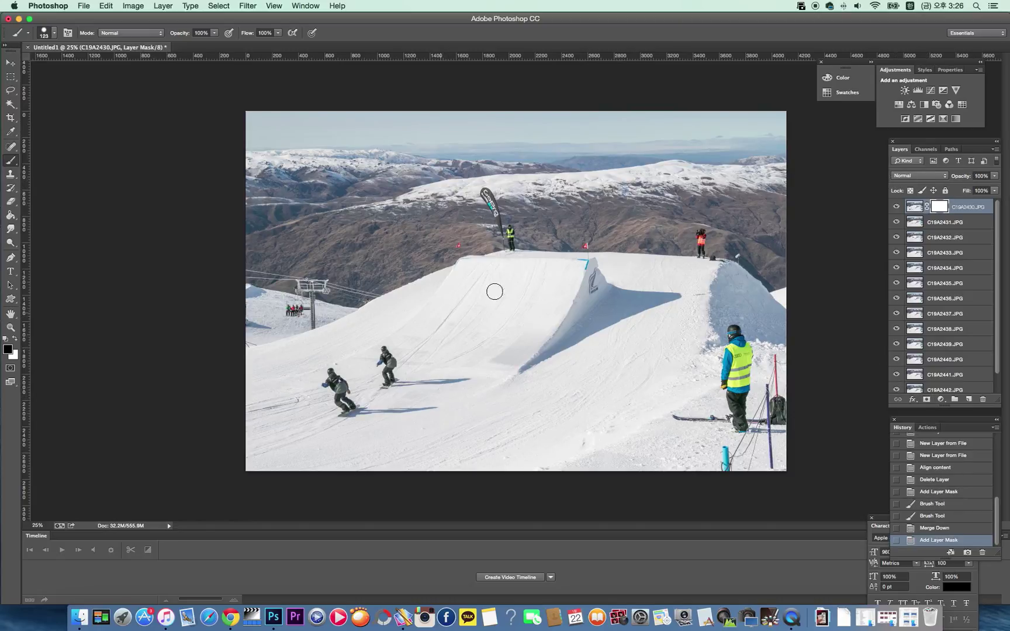
{"action": "left_click", "coordinate": [897, 207]}
{"action": "left_click", "coordinate": [897, 208]}
{"action": "mouse_move", "coordinate": [436, 328]}
{"action": "left_mouse_down"}
{"action": "mouse_move", "coordinate": [415, 342]}
{"action": "mouse_move", "coordinate": [431, 327]}
{"action": "mouse_move", "coordinate": [431, 356]}
{"action": "mouse_move", "coordinate": [411, 367]}
{"action": "mouse_move", "coordinate": [466, 347]}
{"action": "mouse_move", "coordinate": [492, 350]}
{"action": "left_mouse_up"}
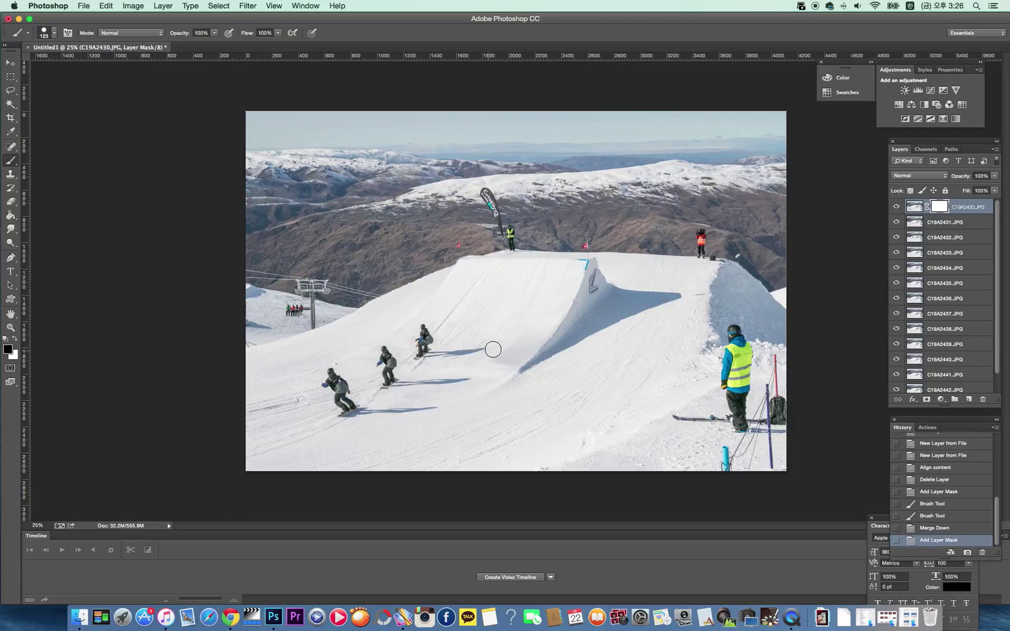
{"action": "right_click", "coordinate": [976, 208]}
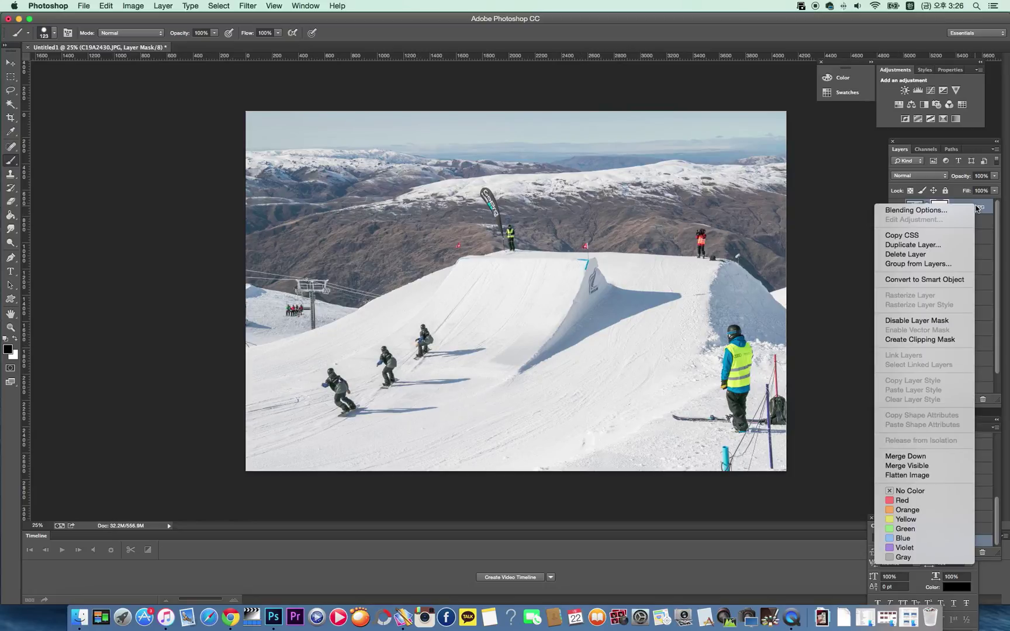
{"action": "left_click", "coordinate": [931, 456]}
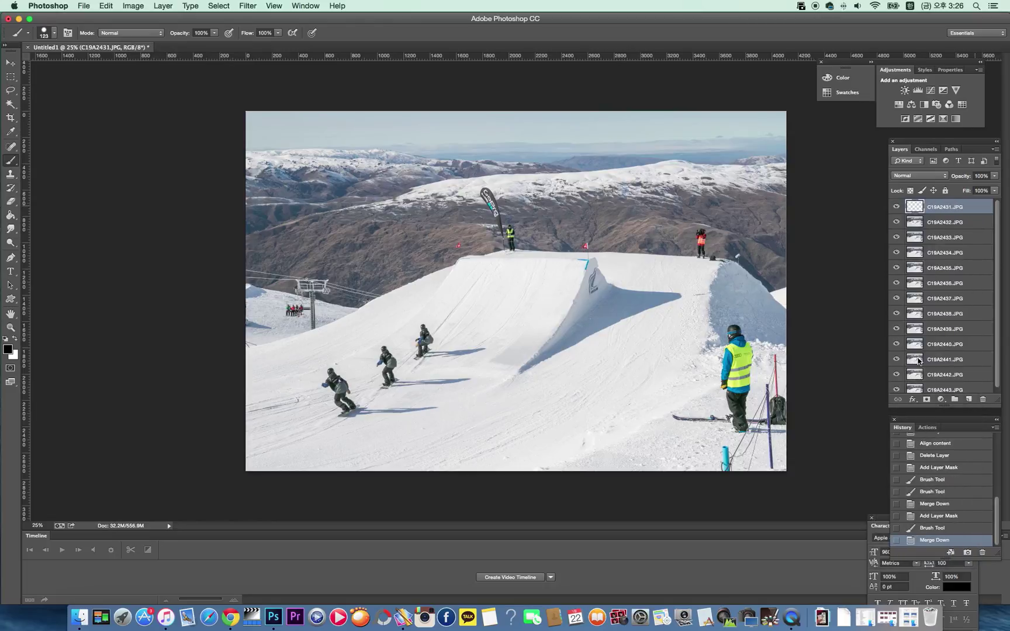
Step: Mask C19A2431.JPG with black brushwork to reveal the underlying rider and shadow midway up the ramp, and merge it down
{"action": "left_click", "coordinate": [928, 400]}
{"action": "mouse_move", "coordinate": [467, 307]}
{"action": "left_mouse_down"}
{"action": "mouse_move", "coordinate": [453, 297]}
{"action": "mouse_move", "coordinate": [454, 312]}
{"action": "mouse_move", "coordinate": [498, 313]}
{"action": "left_mouse_up"}
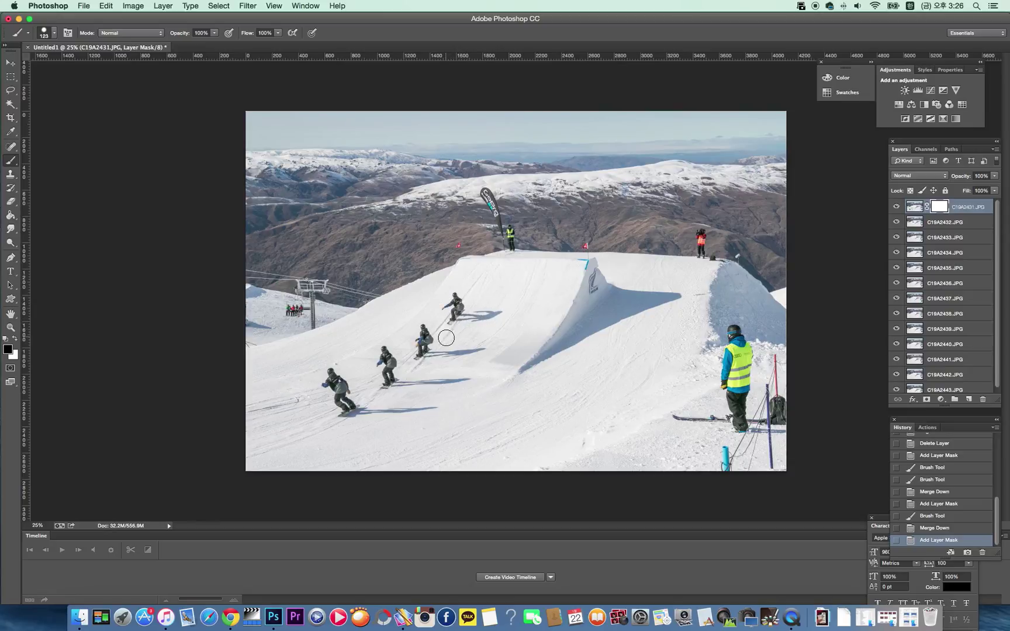
{"action": "left_click", "coordinate": [457, 302]}
{"action": "right_click", "coordinate": [979, 211]}
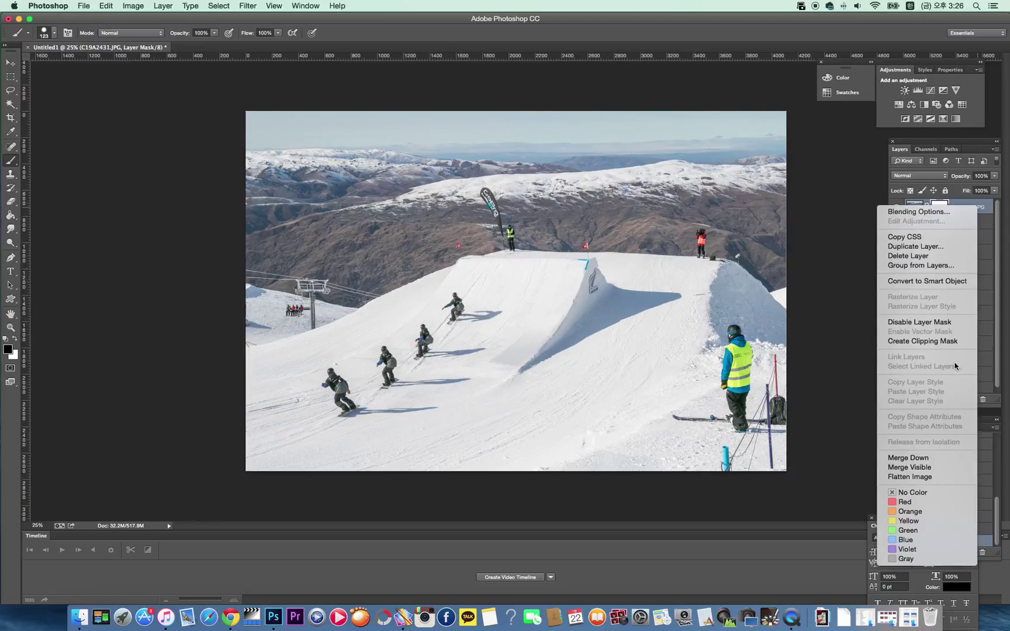
{"action": "left_click", "coordinate": [930, 459]}
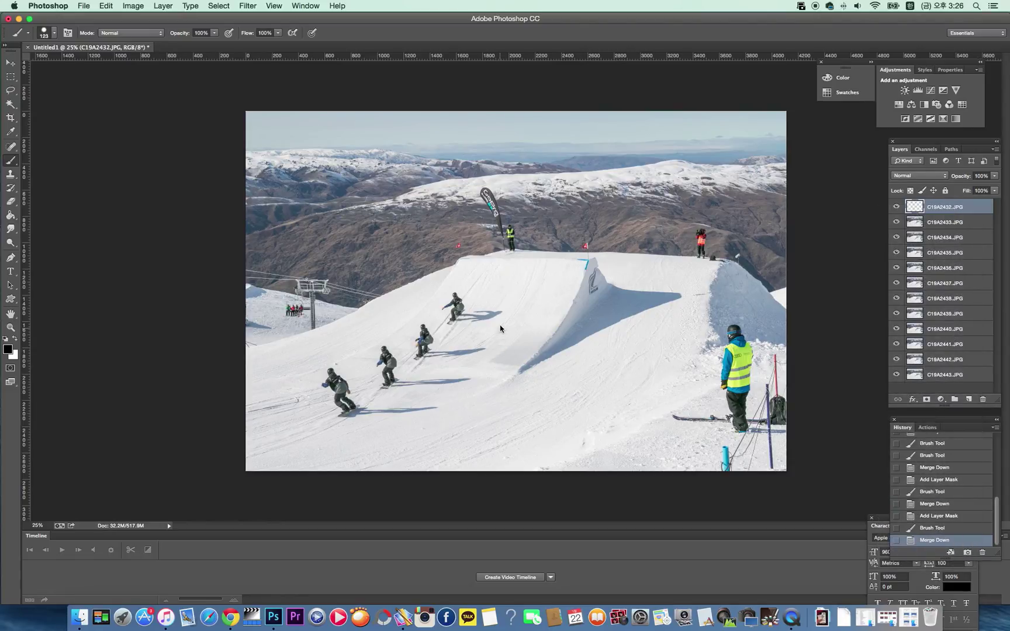
Step: Mask C19A2432.JPG with black brushwork to reveal the underlying rider and shadow near the ramp's crest, and merge it down
{"action": "left_click", "coordinate": [927, 400]}
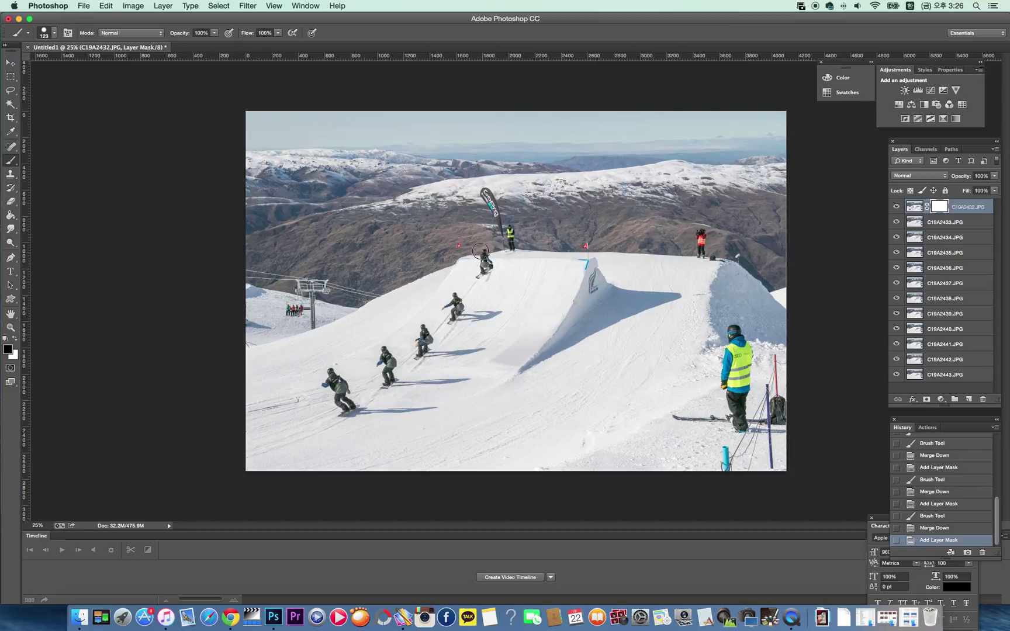
{"action": "left_click_drag", "start_coordinate": [495, 274], "coordinate": [494, 273]}
{"action": "left_click", "coordinate": [475, 300]}
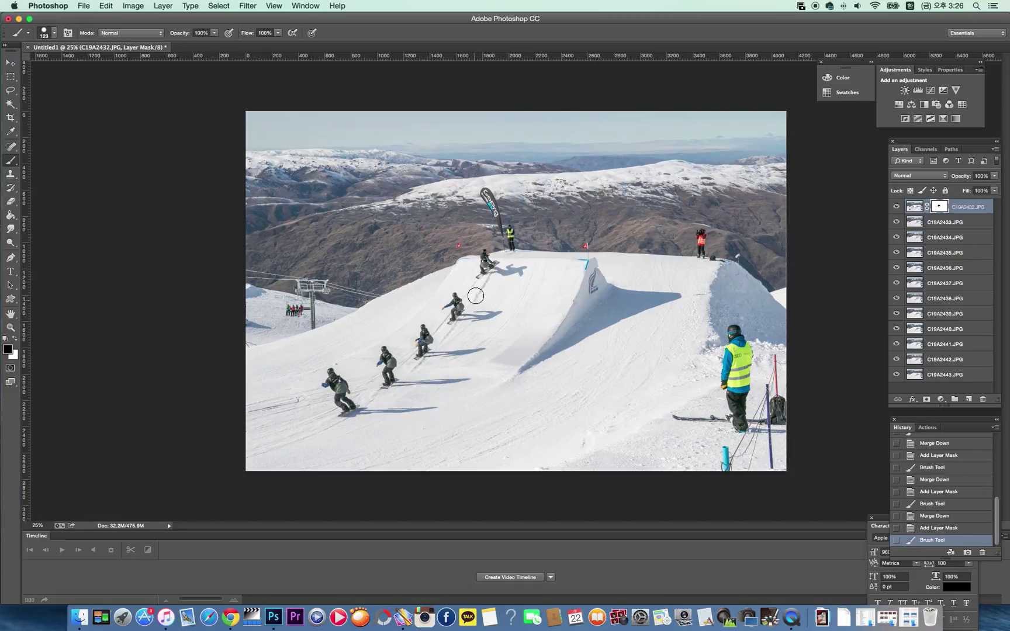
{"action": "left_click", "coordinate": [485, 260]}
{"action": "right_click", "coordinate": [962, 215]}
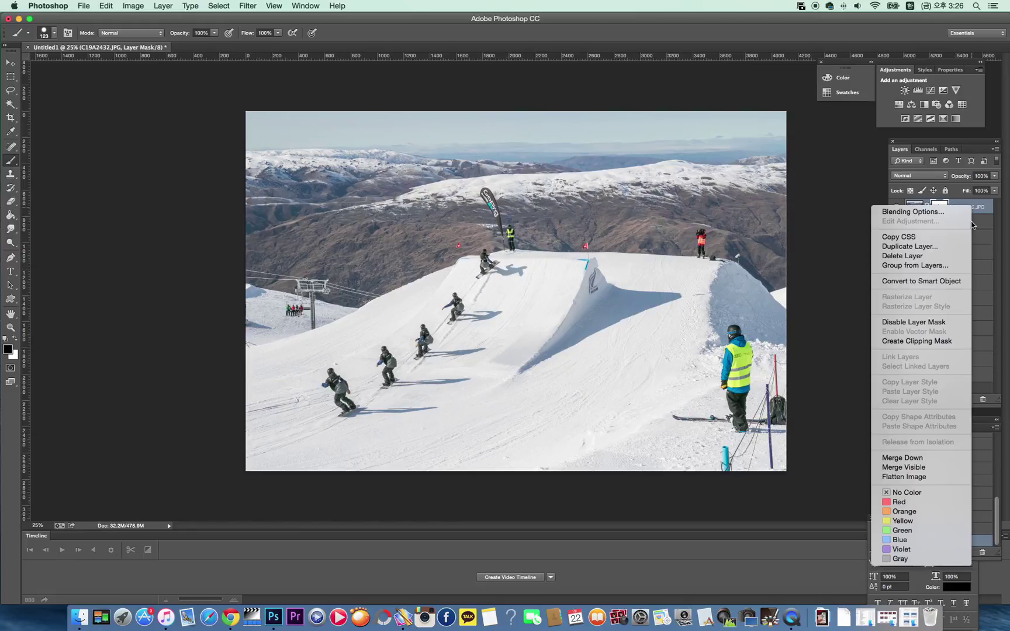
{"action": "left_click", "coordinate": [922, 460]}
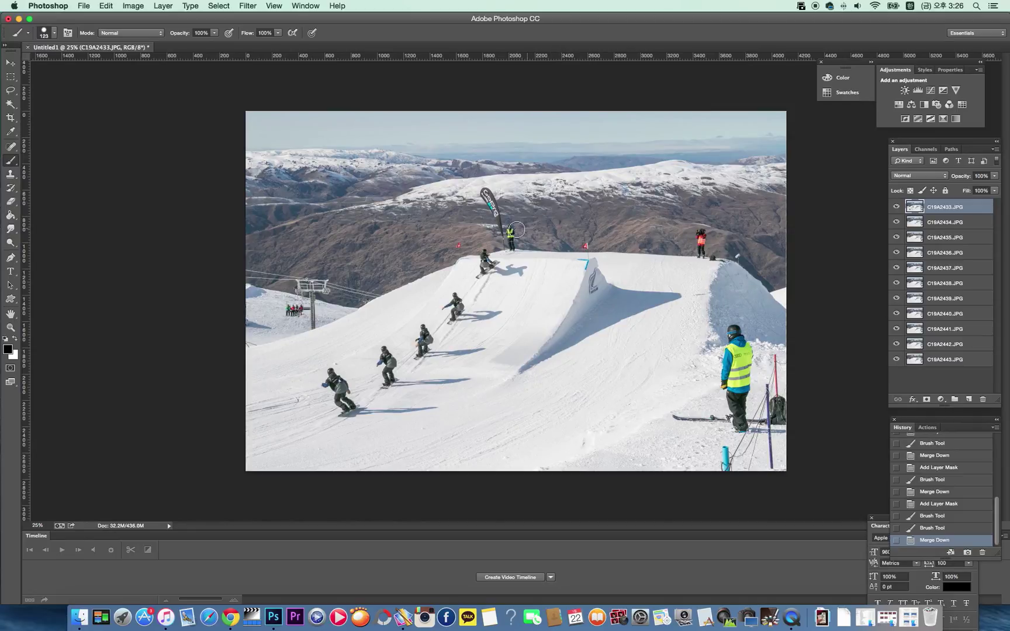
Step: Mask C19A2433.JPG with black brushwork to reveal the underlying rider in front of the yellow-vested spotter, and merge it down
{"action": "key", "text": "z"}
{"action": "left_click_drag", "start_coordinate": [516, 234], "coordinate": [570, 233]}
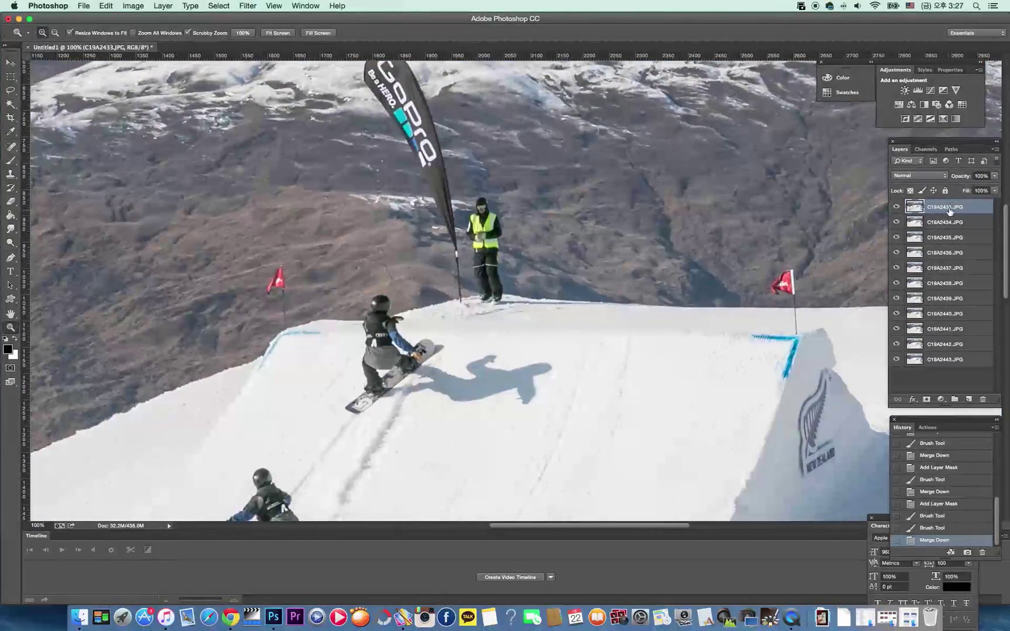
{"action": "left_click", "coordinate": [928, 400]}
{"action": "key", "text": "b"}
{"action": "mouse_move", "coordinate": [477, 234]}
{"action": "left_mouse_down"}
{"action": "mouse_move", "coordinate": [437, 192]}
{"action": "mouse_move", "coordinate": [409, 79]}
{"action": "mouse_move", "coordinate": [388, 70]}
{"action": "mouse_move", "coordinate": [507, 193]}
{"action": "mouse_move", "coordinate": [491, 148]}
{"action": "mouse_move", "coordinate": [510, 230]}
{"action": "mouse_move", "coordinate": [508, 252]}
{"action": "mouse_move", "coordinate": [501, 201]}
{"action": "mouse_move", "coordinate": [511, 270]}
{"action": "mouse_move", "coordinate": [500, 298]}
{"action": "mouse_move", "coordinate": [495, 276]}
{"action": "left_mouse_up"}
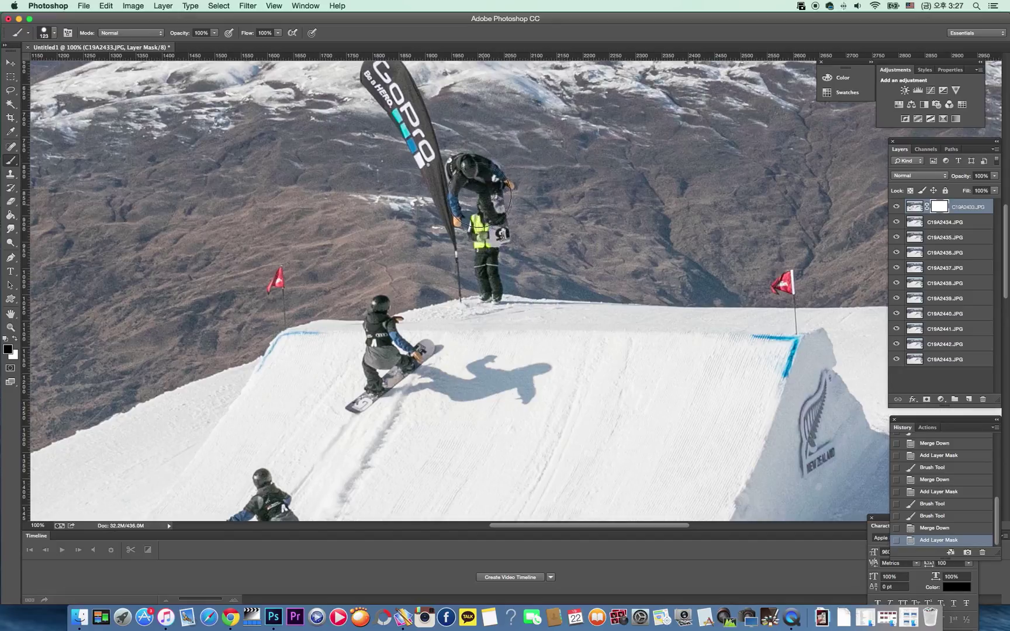
{"action": "mouse_move", "coordinate": [500, 237]}
{"action": "left_mouse_down"}
{"action": "mouse_move", "coordinate": [501, 308]}
{"action": "mouse_move", "coordinate": [526, 316]}
{"action": "left_mouse_up"}
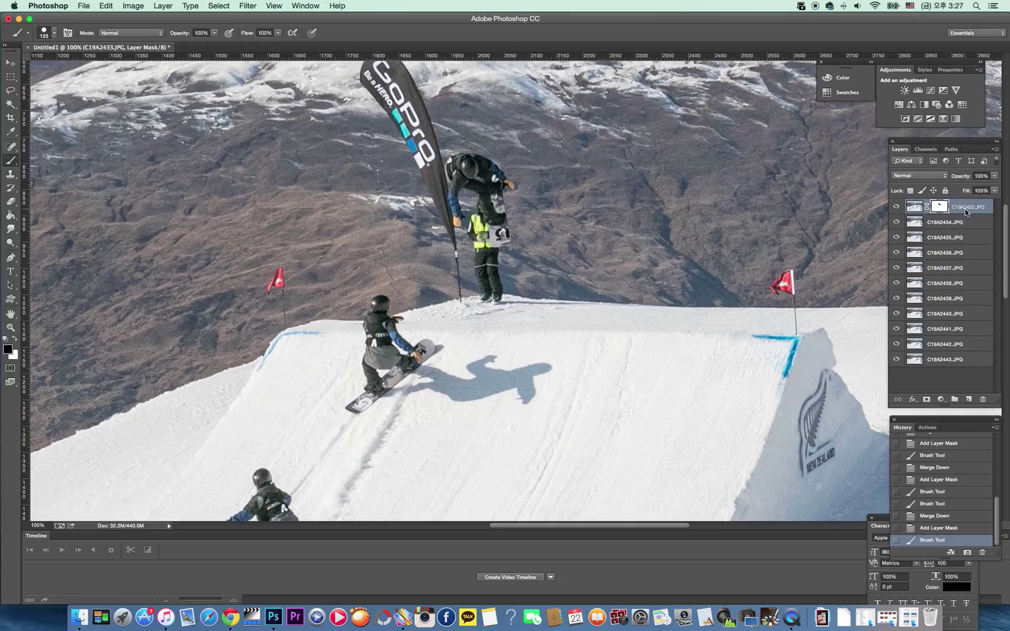
{"action": "right_click", "coordinate": [966, 208]}
{"action": "left_click", "coordinate": [934, 516]}
Step: Mask C19A2434.JPG with black brushwork to reveal the underlying airborne rider beside the GoPro flag's tip, and merge it down
{"action": "left_click", "coordinate": [926, 400]}
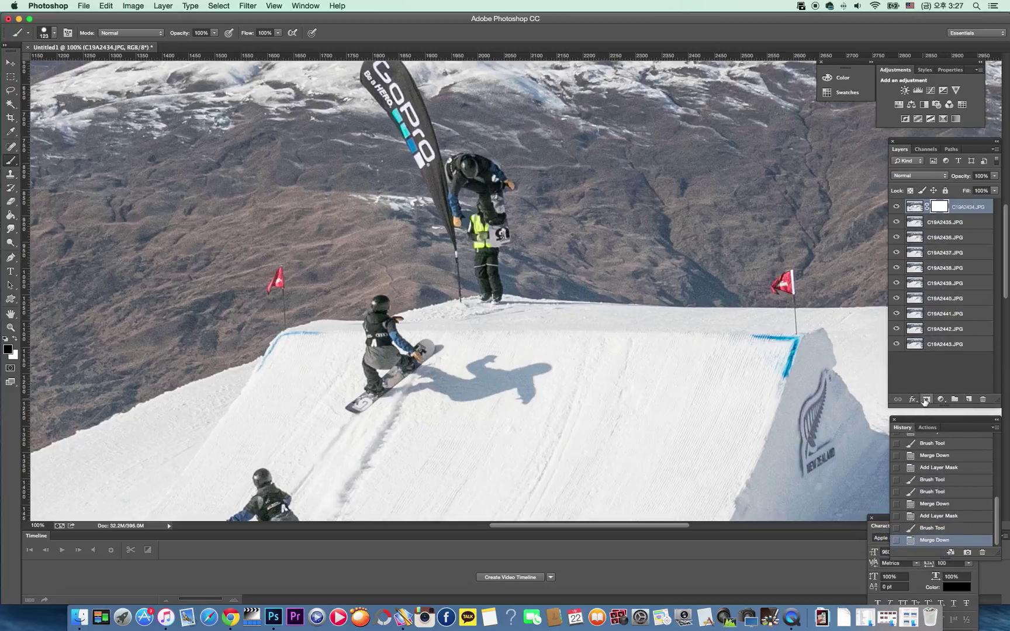
{"action": "key", "text": "h"}
{"action": "left_click_drag", "start_coordinate": [643, 219], "coordinate": [614, 167]}
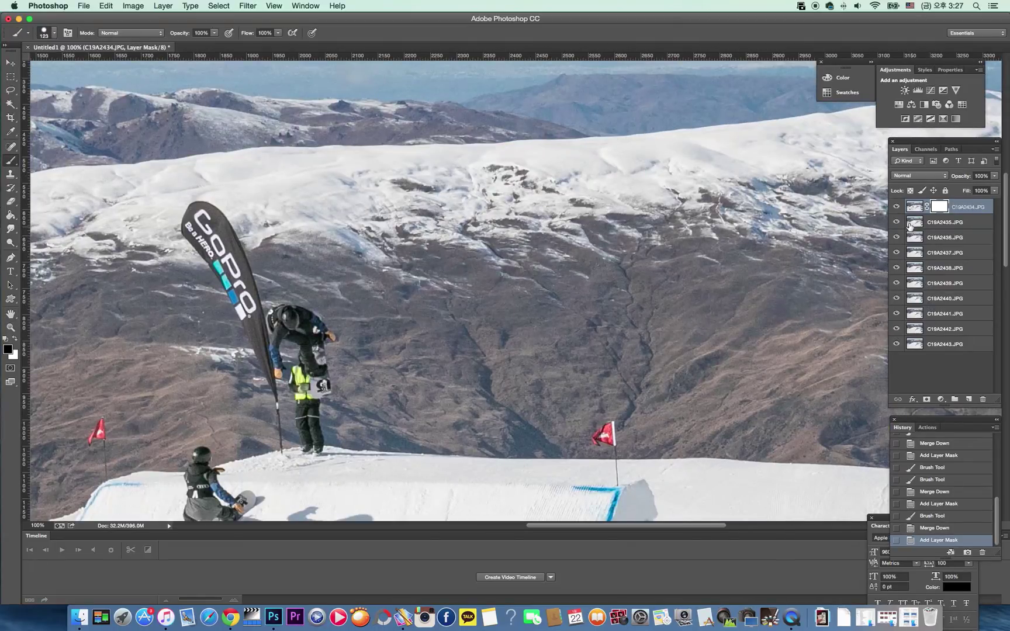
{"action": "left_click", "coordinate": [896, 208]}
{"action": "left_click", "coordinate": [897, 208]}
{"action": "mouse_move", "coordinate": [374, 205]}
{"action": "left_mouse_down"}
{"action": "mouse_move", "coordinate": [355, 229]}
{"action": "mouse_move", "coordinate": [368, 250]}
{"action": "mouse_move", "coordinate": [364, 222]}
{"action": "mouse_move", "coordinate": [431, 236]}
{"action": "mouse_move", "coordinate": [362, 202]}
{"action": "left_mouse_up"}
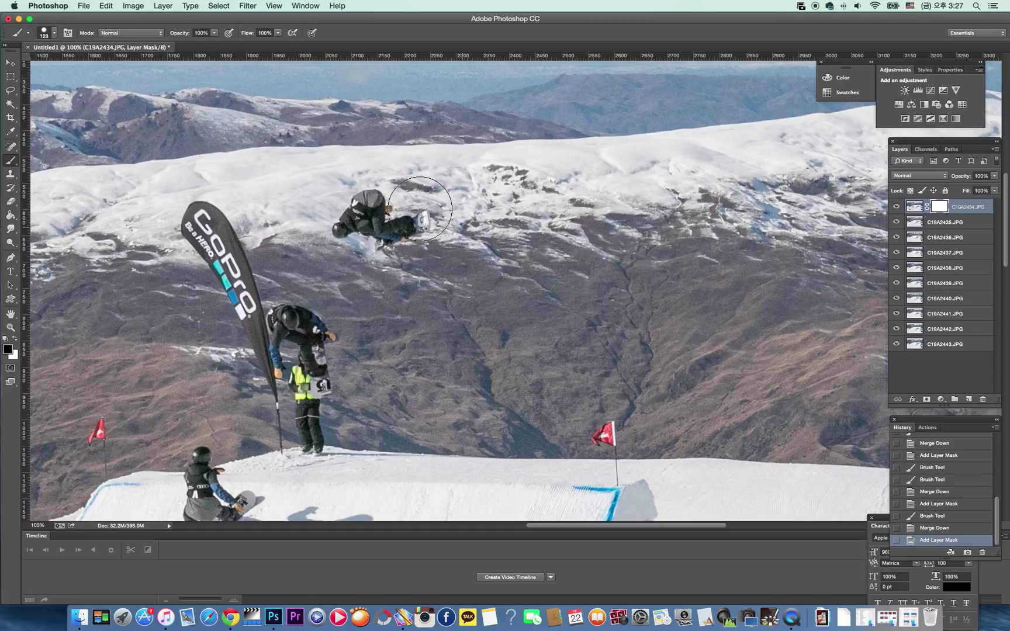
{"action": "right_click", "coordinate": [982, 206]}
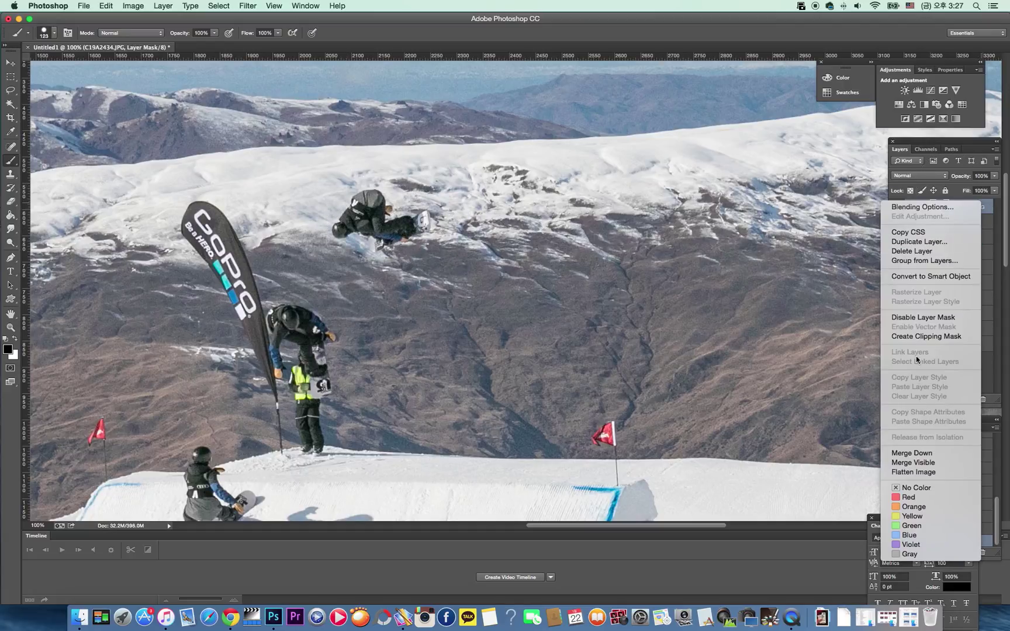
{"action": "left_click", "coordinate": [916, 447]}
Step: Mask C19A2435.JPG with black brushwork to reveal the underlying airborne rider and full snowboard, and merge it down
{"action": "left_click", "coordinate": [927, 399]}
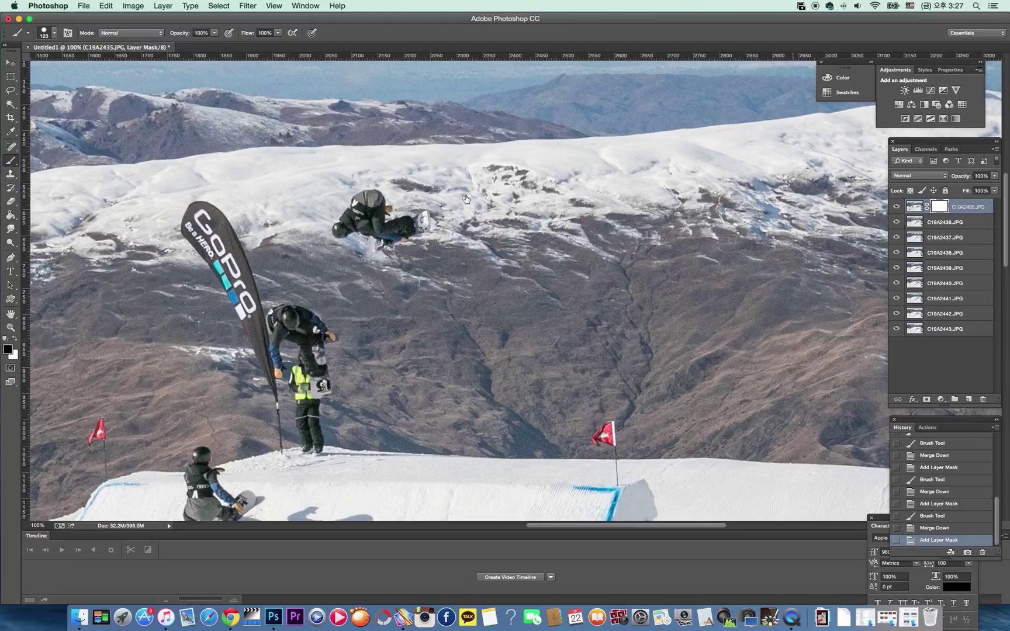
{"action": "mouse_move", "coordinate": [431, 146]}
{"action": "left_mouse_down"}
{"action": "mouse_move", "coordinate": [421, 155]}
{"action": "mouse_move", "coordinate": [462, 176]}
{"action": "mouse_move", "coordinate": [462, 202]}
{"action": "mouse_move", "coordinate": [482, 193]}
{"action": "left_mouse_up"}
{"action": "left_click_drag", "start_coordinate": [445, 234], "coordinate": [476, 190]}
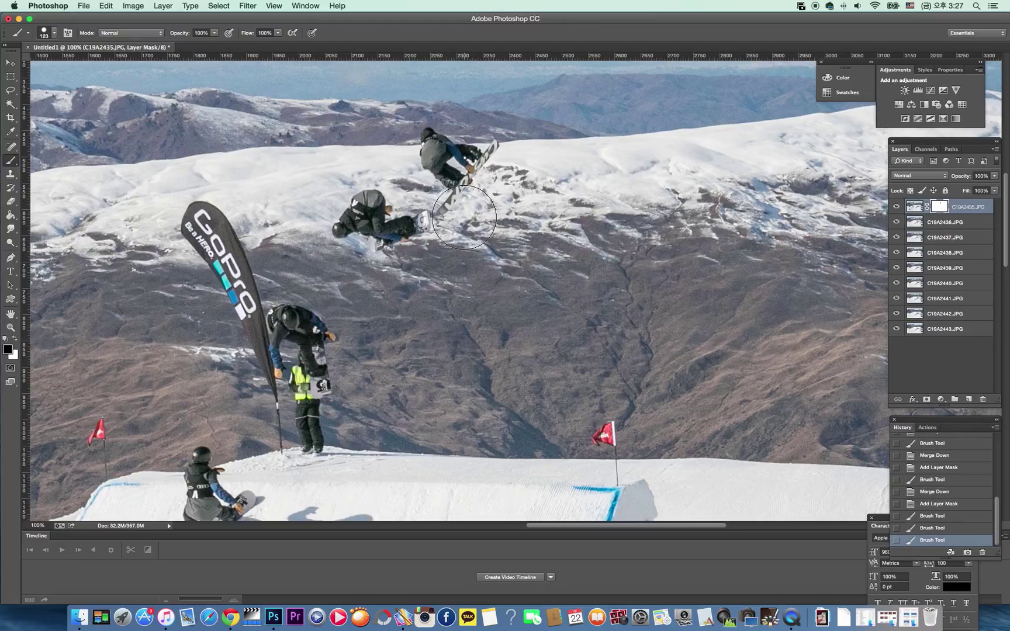
{"action": "mouse_move", "coordinate": [444, 130]}
{"action": "left_mouse_down"}
{"action": "mouse_move", "coordinate": [538, 138]}
{"action": "mouse_move", "coordinate": [491, 175]}
{"action": "left_mouse_up"}
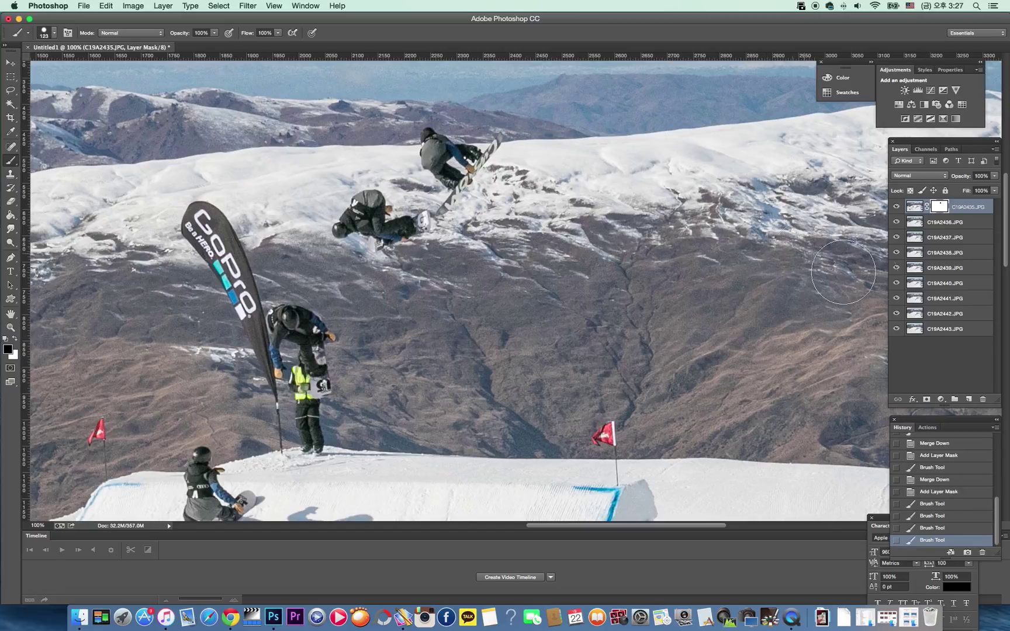
{"action": "right_click", "coordinate": [981, 212]}
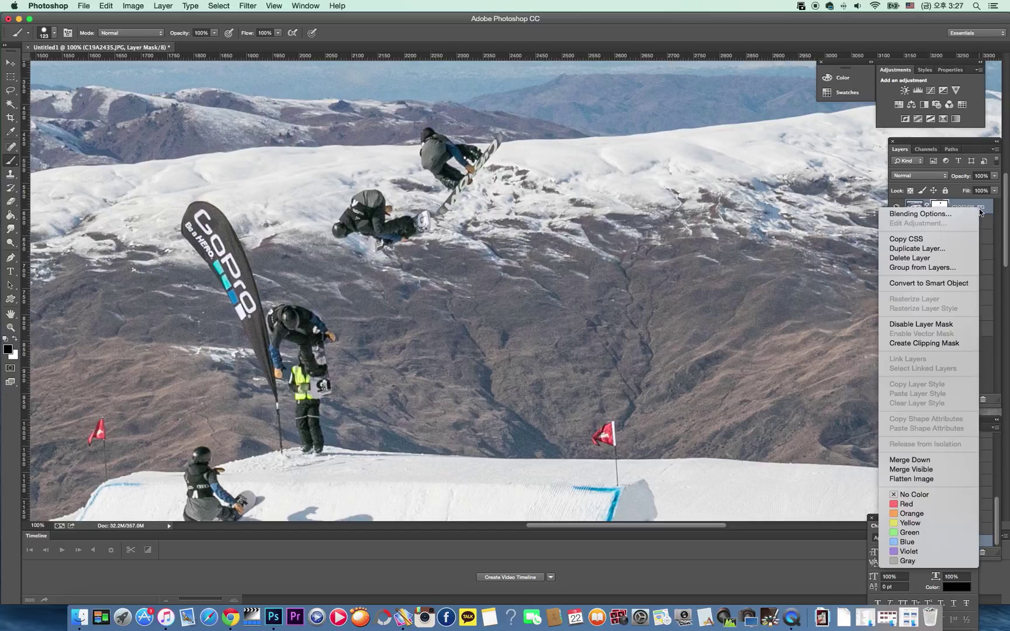
{"action": "left_click", "coordinate": [935, 459]}
Step: Add a layer mask to C19A2436.JPG and brush black over it to reveal the next airborne rider from the photo beneath
{"action": "left_click", "coordinate": [927, 400]}
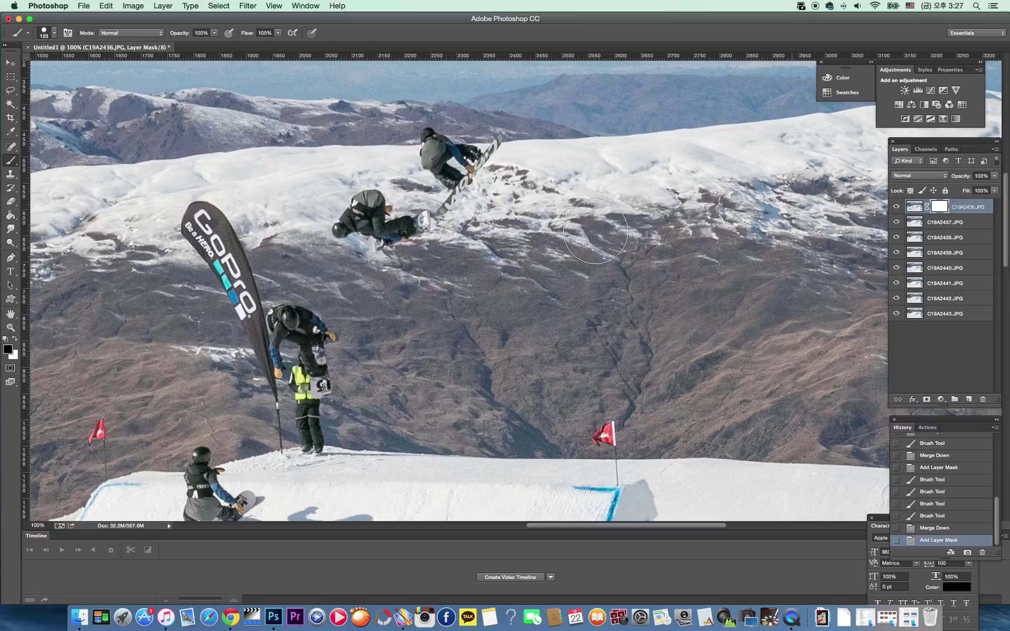
{"action": "left_click", "coordinate": [896, 207]}
{"action": "left_click", "coordinate": [896, 206]}
{"action": "mouse_move", "coordinate": [525, 143]}
{"action": "left_mouse_down"}
{"action": "mouse_move", "coordinate": [517, 112]}
{"action": "mouse_move", "coordinate": [532, 151]}
{"action": "mouse_move", "coordinate": [514, 179]}
{"action": "mouse_move", "coordinate": [555, 178]}
{"action": "left_mouse_up"}
Step: Set the brush size to 31 px and dab the C19A2436.JPG mask beside the newly revealed rider
{"action": "left_click", "coordinate": [56, 33]}
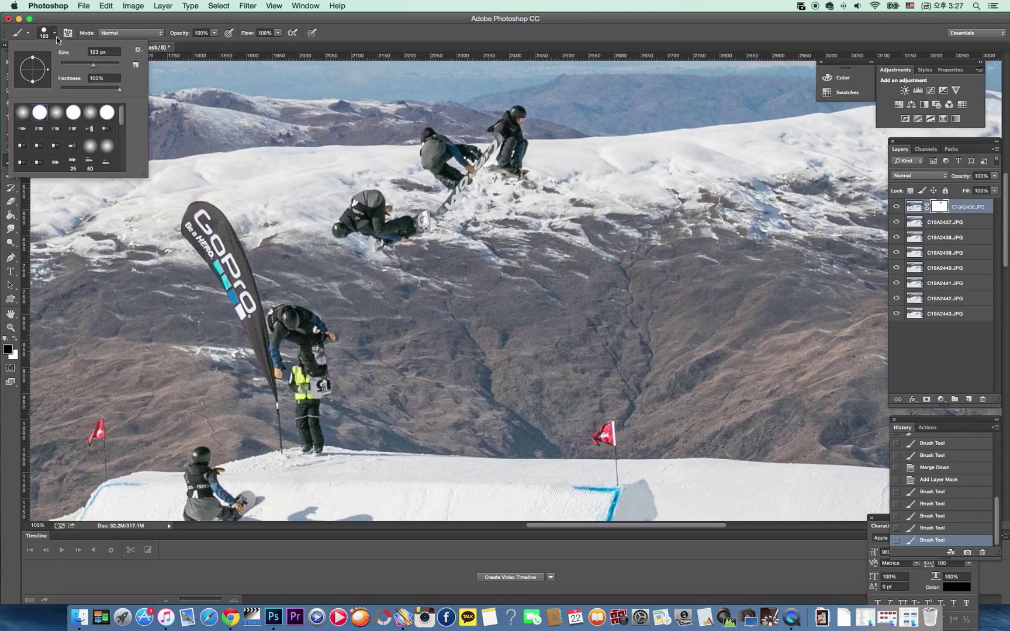
{"action": "left_click", "coordinate": [68, 63]}
{"action": "type", "text": "3"}
{"action": "left_click", "coordinate": [583, 159]}
{"action": "left_click", "coordinate": [583, 207]}
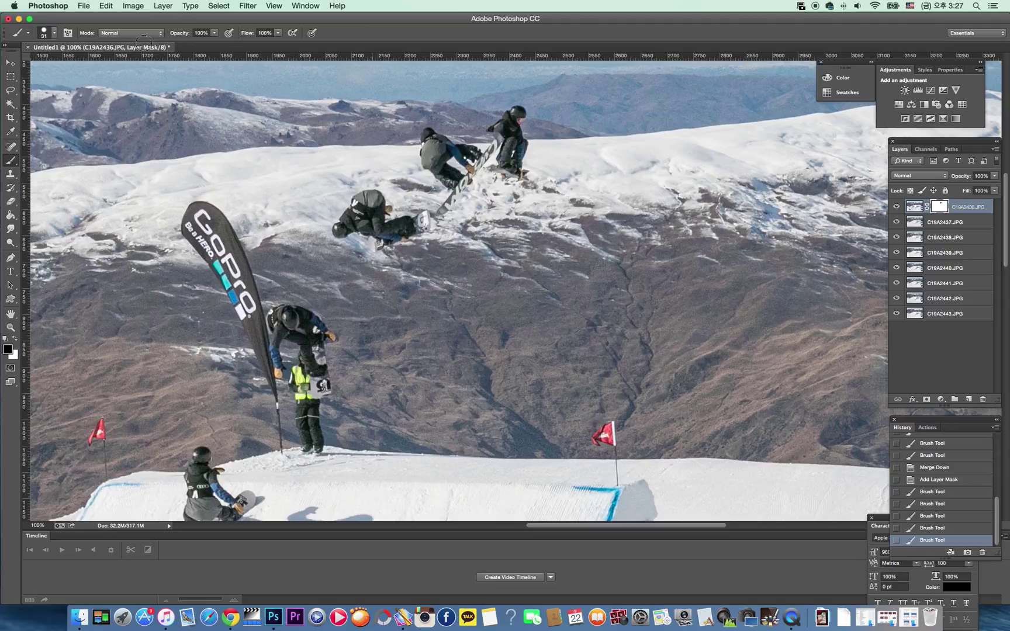
{"action": "left_click", "coordinate": [550, 140]}
{"action": "left_click", "coordinate": [551, 140]}
Step: Brush the C19A2436.JPG mask close up to uncover the highest rider's arm and back where the previous rider's snowboard overlaps
{"action": "key", "text": "z"}
{"action": "double_click", "coordinate": [538, 141]}
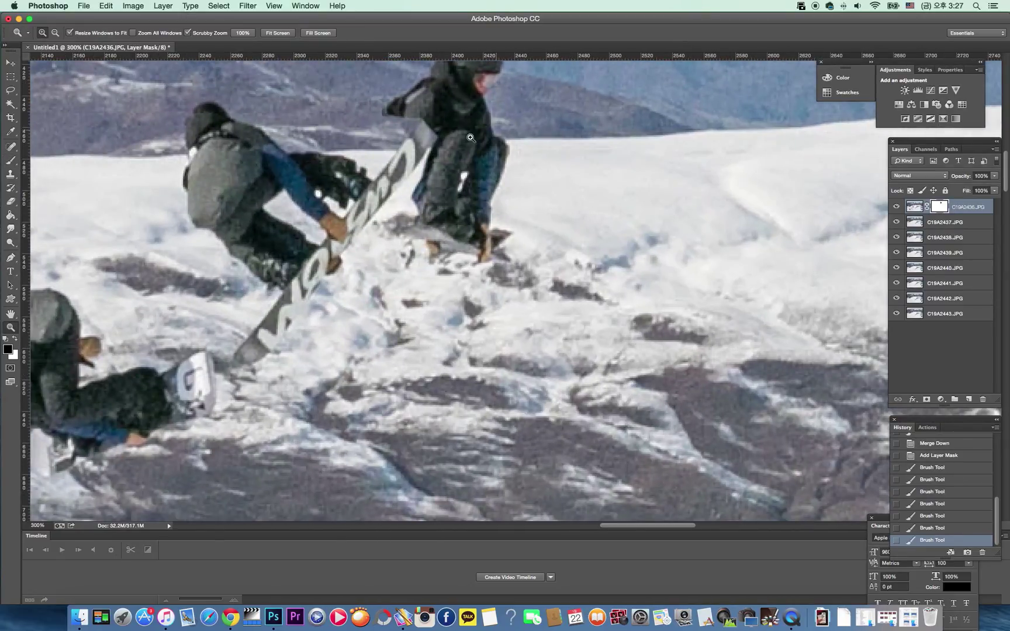
{"action": "key", "text": "h"}
{"action": "left_click_drag", "start_coordinate": [390, 151], "coordinate": [558, 131]}
{"action": "key", "text": "b"}
{"action": "left_click_drag", "start_coordinate": [588, 253], "coordinate": [590, 293]}
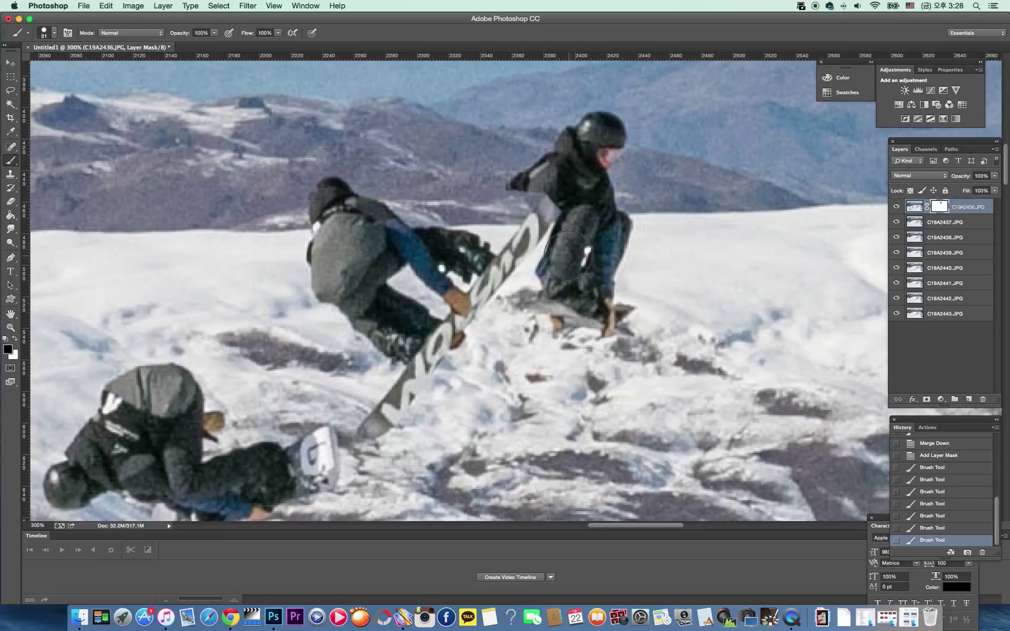
{"action": "mouse_move", "coordinate": [564, 248]}
{"action": "left_mouse_down"}
{"action": "mouse_move", "coordinate": [539, 301]}
{"action": "mouse_move", "coordinate": [578, 240]}
{"action": "mouse_move", "coordinate": [564, 195]}
{"action": "mouse_move", "coordinate": [524, 167]}
{"action": "mouse_move", "coordinate": [503, 185]}
{"action": "mouse_move", "coordinate": [500, 204]}
{"action": "mouse_move", "coordinate": [561, 185]}
{"action": "mouse_move", "coordinate": [564, 226]}
{"action": "mouse_move", "coordinate": [522, 215]}
{"action": "mouse_move", "coordinate": [562, 256]}
{"action": "mouse_move", "coordinate": [545, 232]}
{"action": "mouse_move", "coordinate": [500, 214]}
{"action": "mouse_move", "coordinate": [532, 231]}
{"action": "left_mouse_up"}
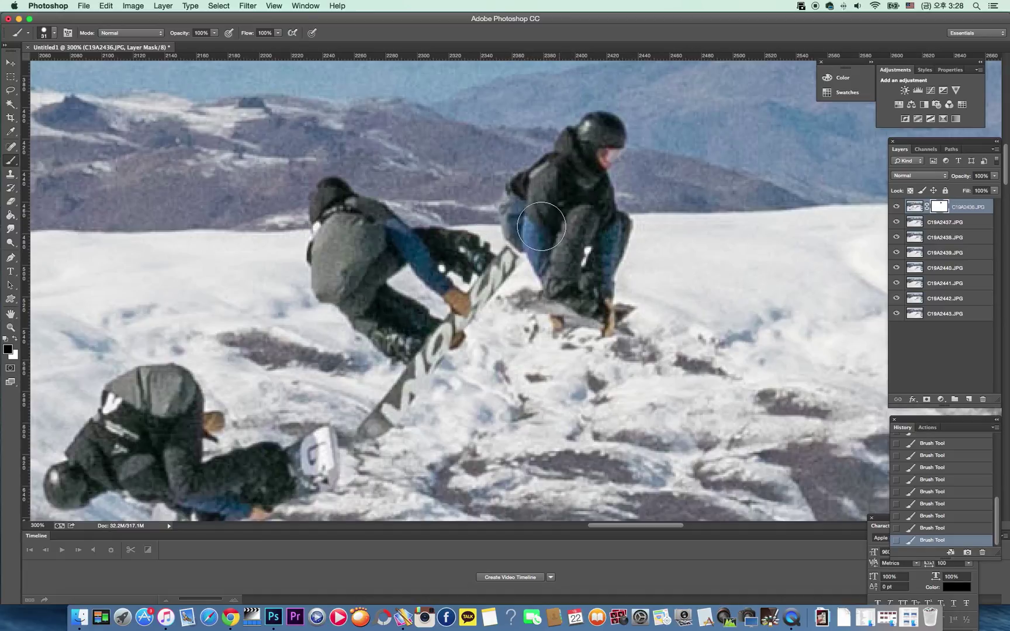
Step: Use the Eraser on the C19A2436.JPG mask to restore the previous rider's snowboard tip beside the highest rider's legs
{"action": "key", "text": "z"}
{"action": "left_click", "coordinate": [510, 263]}
{"action": "left_click", "coordinate": [510, 262]}
{"action": "key", "text": "e"}
{"action": "left_click_drag", "start_coordinate": [507, 271], "coordinate": [490, 267]}
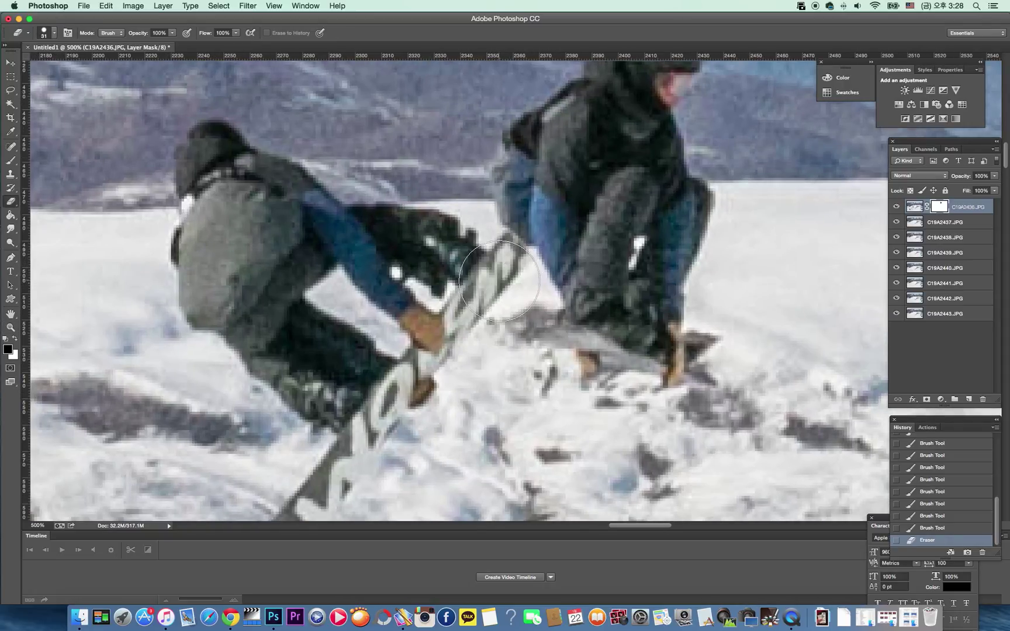
Step: Examine the whole composite and the group of airborne riders above the jump to check how the blended frames look
{"action": "key", "text": "z"}
{"action": "right_click", "coordinate": [642, 287]}
{"action": "left_click", "coordinate": [672, 292]}
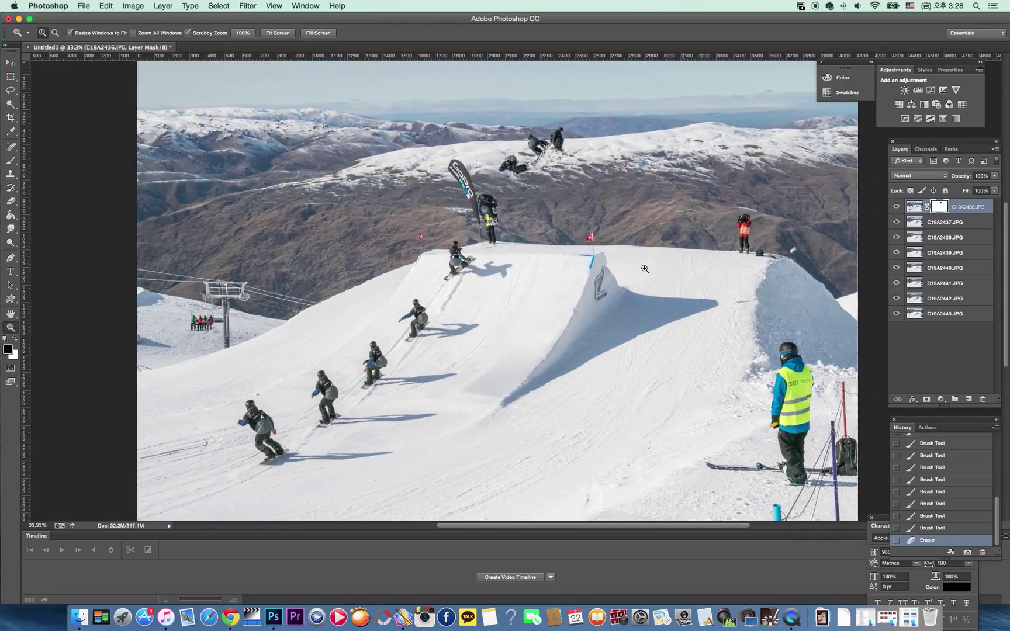
{"action": "left_click", "coordinate": [551, 214], "text": "alt"}
{"action": "left_click", "coordinate": [551, 213], "text": "alt"}
{"action": "left_click", "coordinate": [551, 213]}
{"action": "left_click", "coordinate": [576, 195]}
{"action": "left_click", "coordinate": [576, 195]}
{"action": "left_click", "coordinate": [576, 195]}
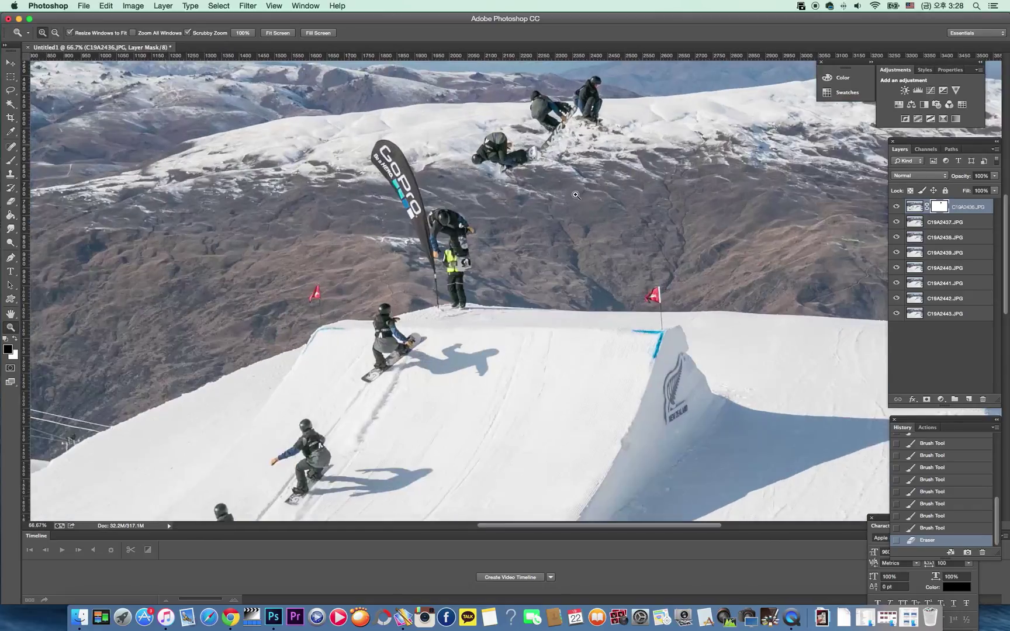
{"action": "key", "text": "h"}
{"action": "left_click_drag", "start_coordinate": [590, 123], "coordinate": [611, 105]}
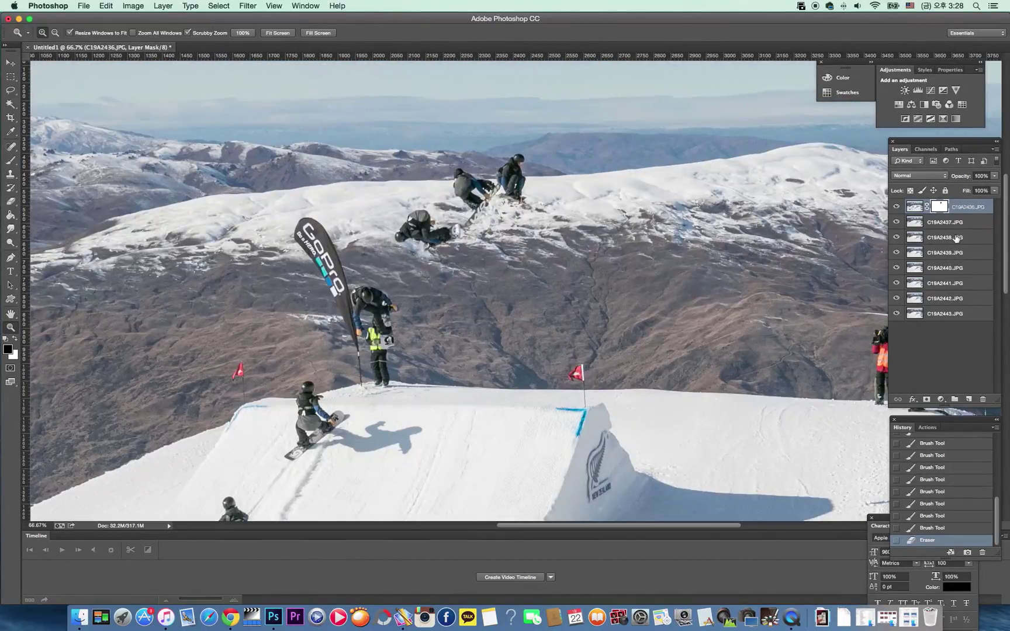
Step: Merge C19A2436.JPG down into C19A2437.JPG and add a layer mask to the merged layer
{"action": "right_click", "coordinate": [970, 212]}
{"action": "left_click", "coordinate": [927, 460]}
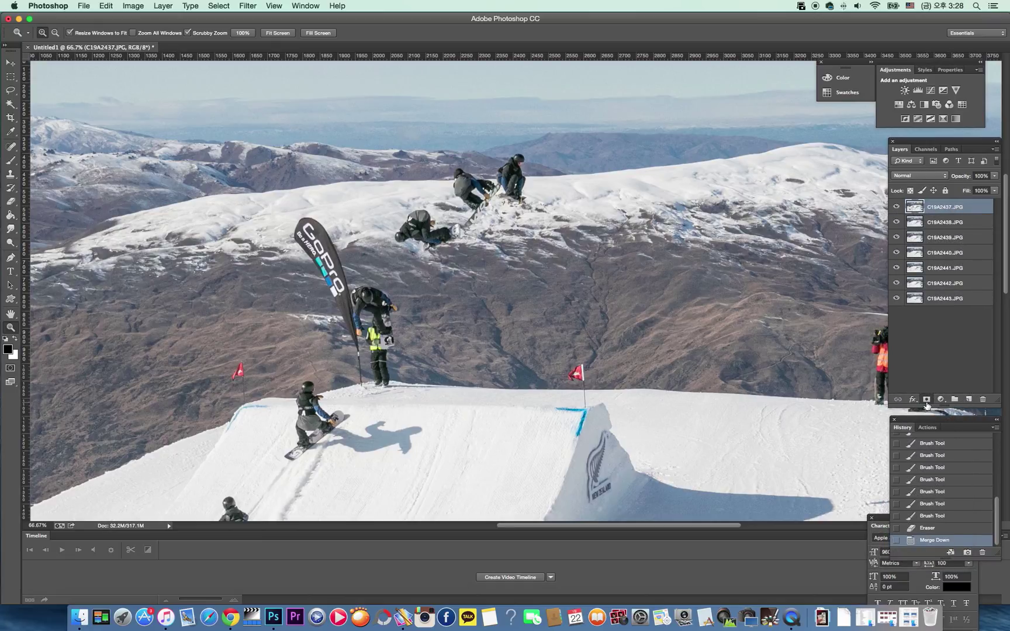
{"action": "left_click", "coordinate": [926, 400]}
Step: Brush black on the C19A2437.JPG mask just past the highest rider to reveal the next rider and both ends of the snowboard
{"action": "key", "text": "x"}
{"action": "left_click", "coordinate": [558, 187]}
{"action": "left_click", "coordinate": [558, 187]}
{"action": "key", "text": "b"}
{"action": "left_click", "coordinate": [537, 221]}
{"action": "left_click", "coordinate": [513, 246]}
{"action": "left_click", "coordinate": [566, 201]}
{"action": "left_click", "coordinate": [480, 337]}
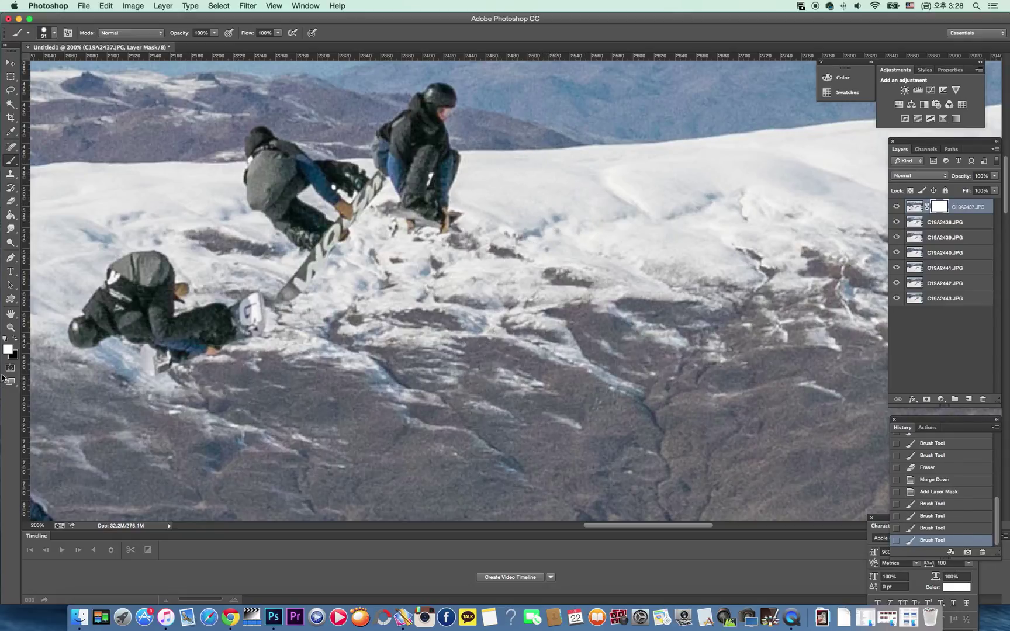
{"action": "left_click", "coordinate": [15, 340]}
{"action": "mouse_move", "coordinate": [536, 207]}
{"action": "left_mouse_down"}
{"action": "mouse_move", "coordinate": [514, 235]}
{"action": "mouse_move", "coordinate": [523, 209]}
{"action": "mouse_move", "coordinate": [509, 137]}
{"action": "mouse_move", "coordinate": [555, 145]}
{"action": "mouse_move", "coordinate": [493, 177]}
{"action": "mouse_move", "coordinate": [565, 197]}
{"action": "mouse_move", "coordinate": [568, 238]}
{"action": "mouse_move", "coordinate": [537, 248]}
{"action": "mouse_move", "coordinate": [541, 235]}
{"action": "mouse_move", "coordinate": [519, 232]}
{"action": "mouse_move", "coordinate": [513, 265]}
{"action": "mouse_move", "coordinate": [495, 235]}
{"action": "mouse_move", "coordinate": [485, 248]}
{"action": "mouse_move", "coordinate": [486, 186]}
{"action": "mouse_move", "coordinate": [480, 223]}
{"action": "left_mouse_up"}
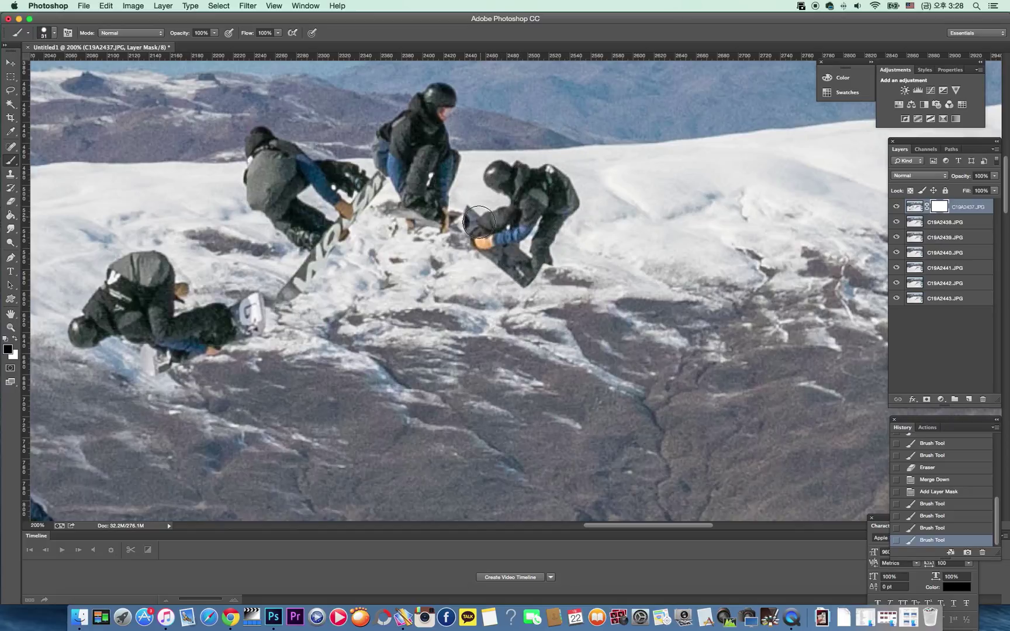
{"action": "mouse_move", "coordinate": [528, 291]}
{"action": "left_mouse_down"}
{"action": "mouse_move", "coordinate": [499, 290]}
{"action": "mouse_move", "coordinate": [550, 281]}
{"action": "mouse_move", "coordinate": [572, 211]}
{"action": "mouse_move", "coordinate": [578, 239]}
{"action": "mouse_move", "coordinate": [607, 267]}
{"action": "left_mouse_up"}
{"action": "left_click_drag", "start_coordinate": [473, 195], "coordinate": [460, 240]}
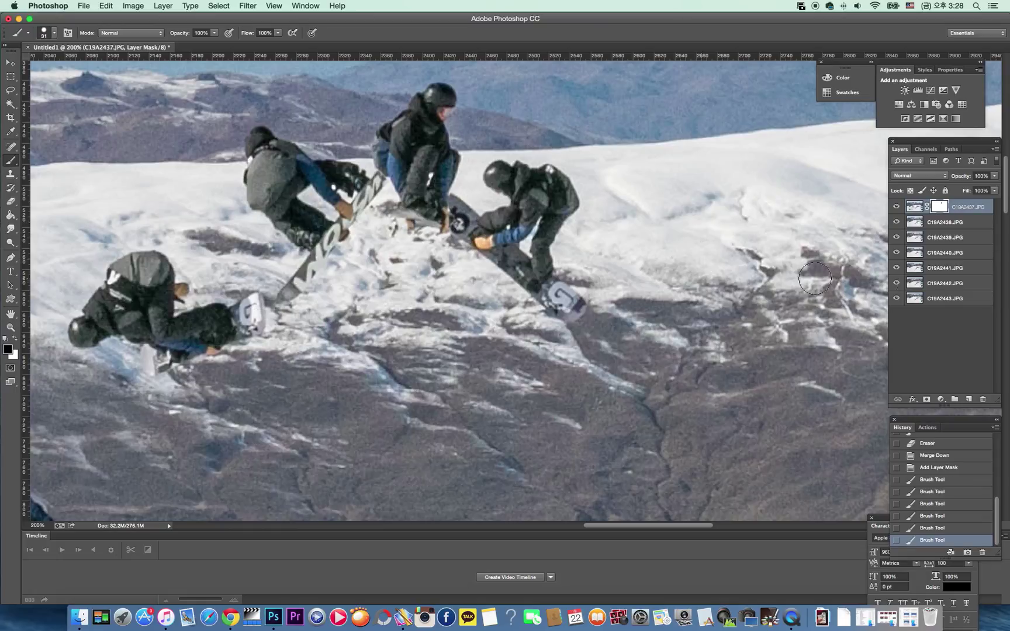
Step: Compare C19A2437.JPG with the layer beneath and brush its mask to uncover the new rider's full snowboard tip beside the highest rider
{"action": "left_click", "coordinate": [897, 208]}
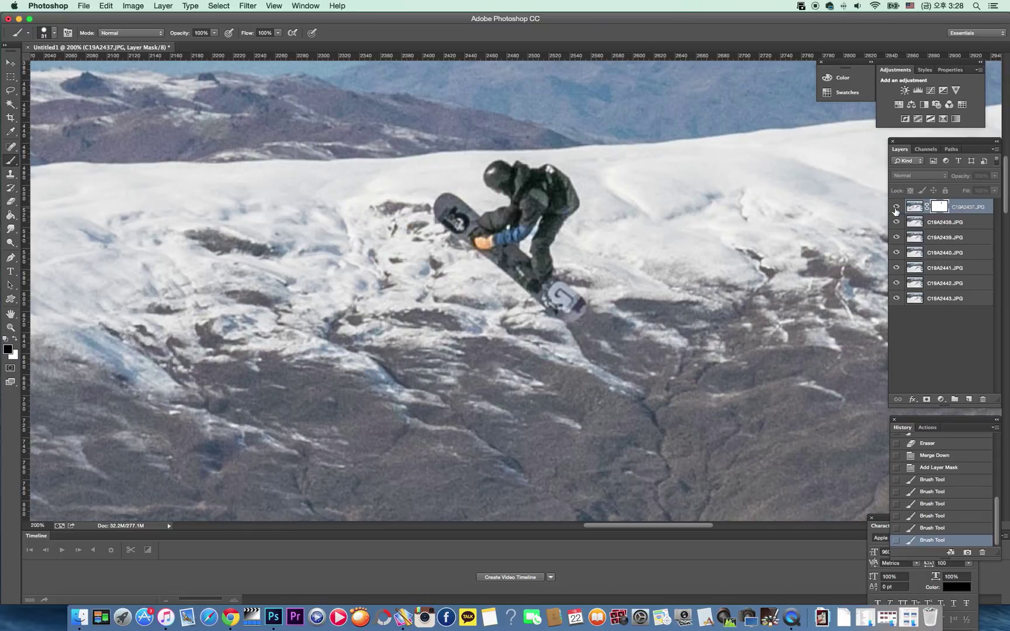
{"action": "left_click", "coordinate": [896, 208]}
{"action": "left_click_drag", "start_coordinate": [460, 233], "coordinate": [451, 210]}
{"action": "key", "text": "z"}
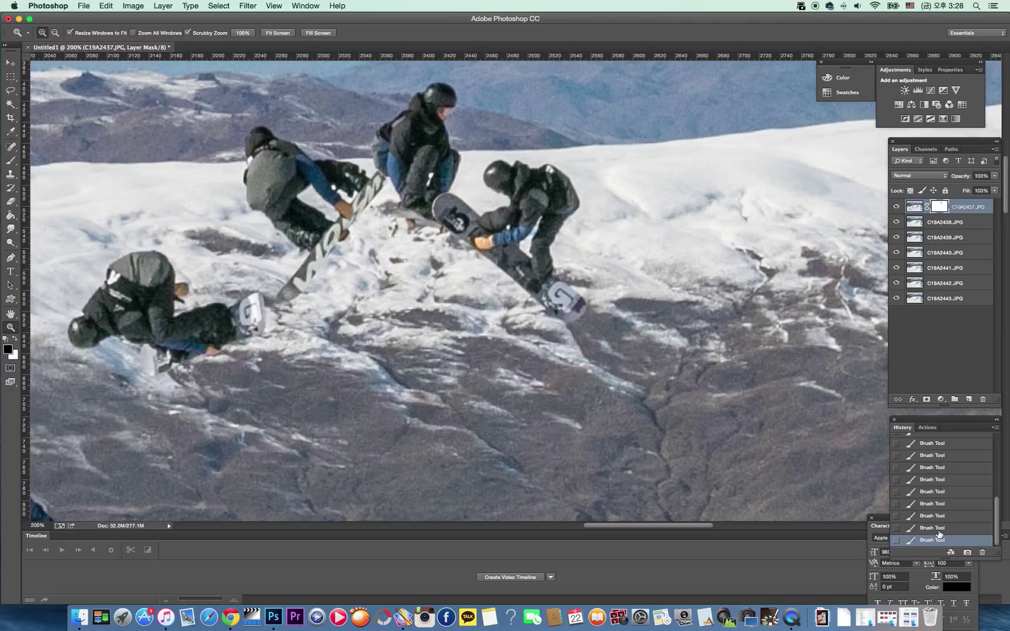
{"action": "left_click", "coordinate": [936, 528]}
{"action": "key", "text": "b"}
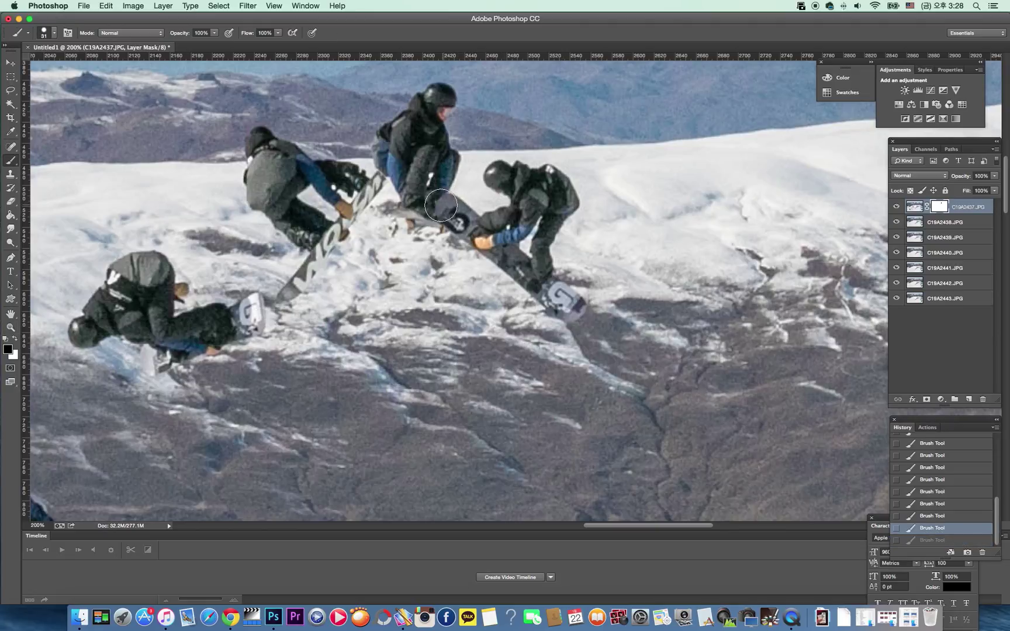
{"action": "left_click_drag", "start_coordinate": [449, 208], "coordinate": [503, 226]}
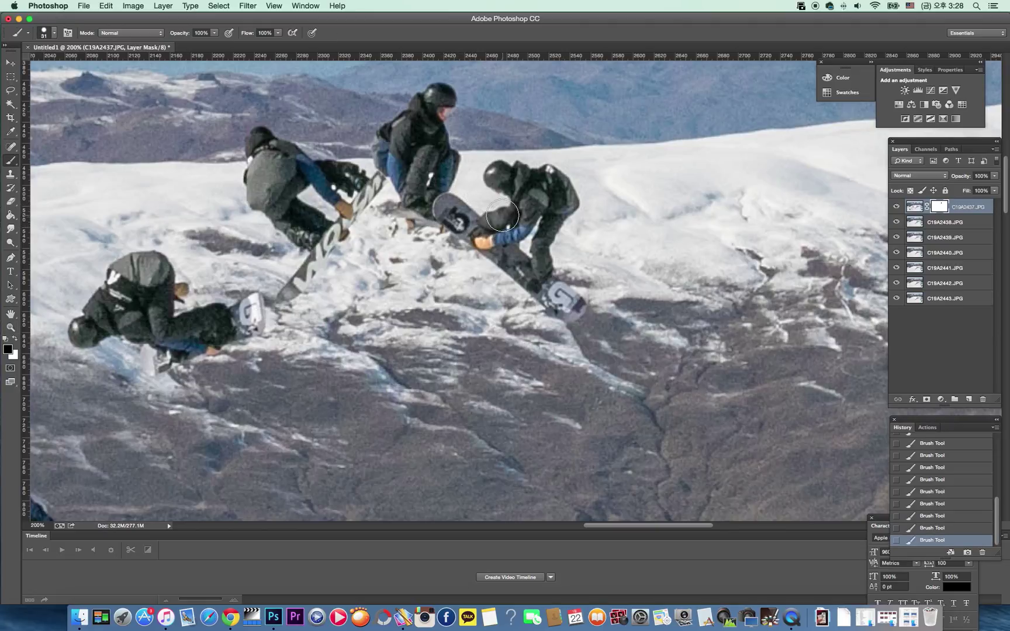
Step: Merge C19A2437.JPG down into C19A2438.JPG and add a layer mask to the merged layer
{"action": "key", "text": "z"}
{"action": "left_click", "coordinate": [603, 389], "text": "alt"}
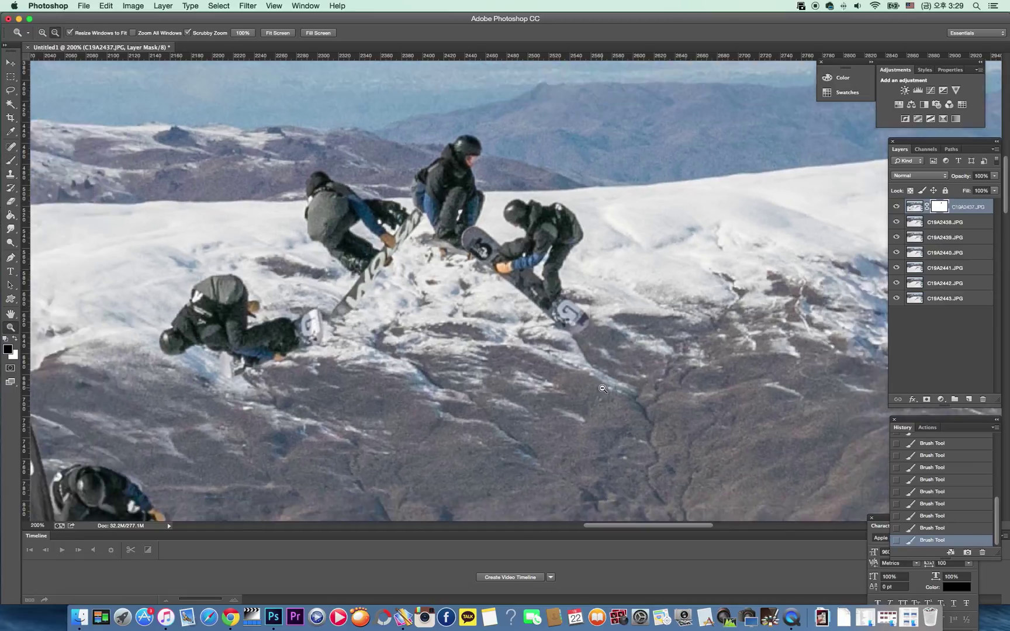
{"action": "left_click", "coordinate": [603, 374]}
{"action": "left_click", "coordinate": [602, 349]}
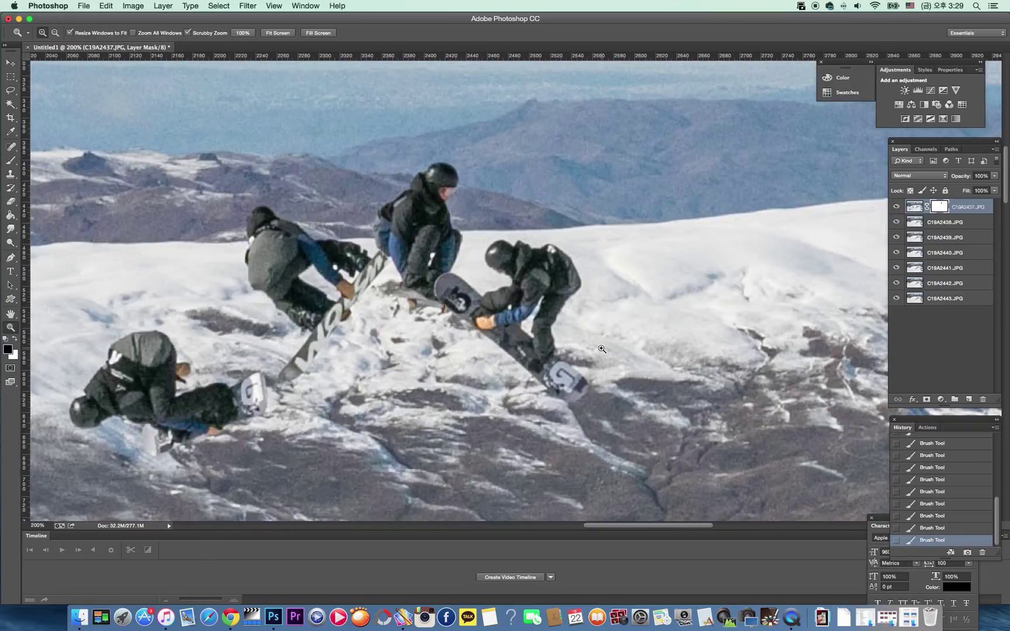
{"action": "right_click", "coordinate": [974, 206]}
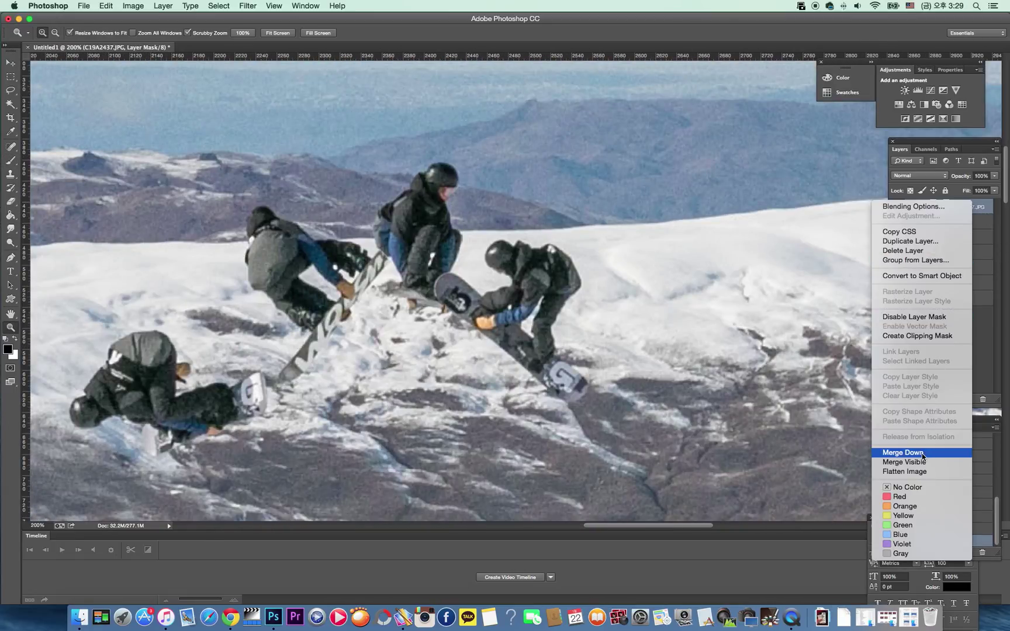
{"action": "left_click", "coordinate": [903, 452]}
{"action": "key", "text": "h"}
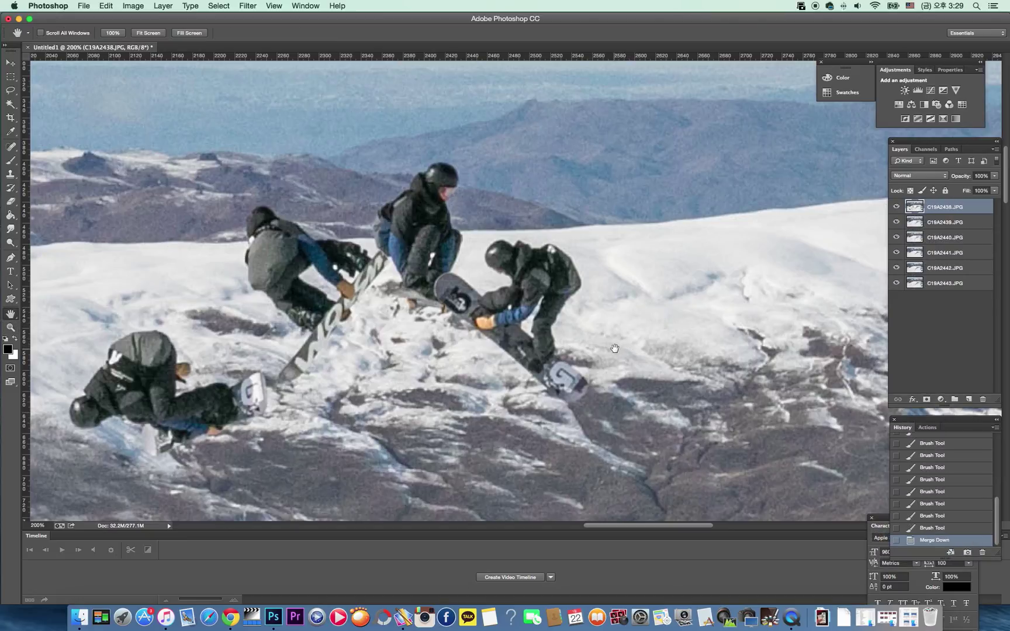
{"action": "left_click_drag", "start_coordinate": [665, 378], "coordinate": [582, 282]}
{"action": "scroll", "coordinate": [582, 282], "scroll_direction": "up", "scroll_amount": 3}
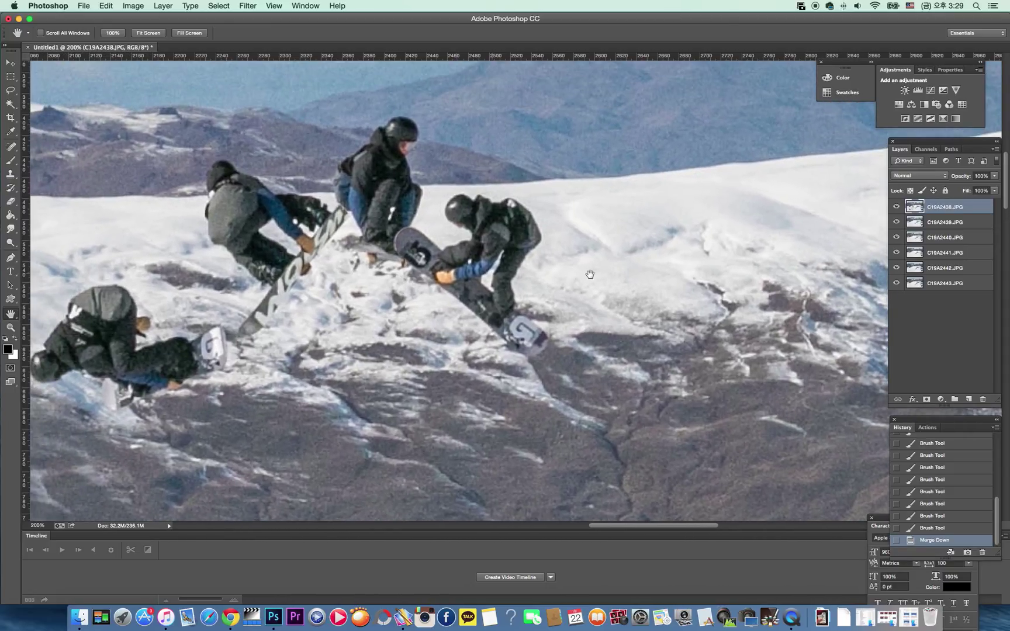
{"action": "left_click", "coordinate": [926, 399]}
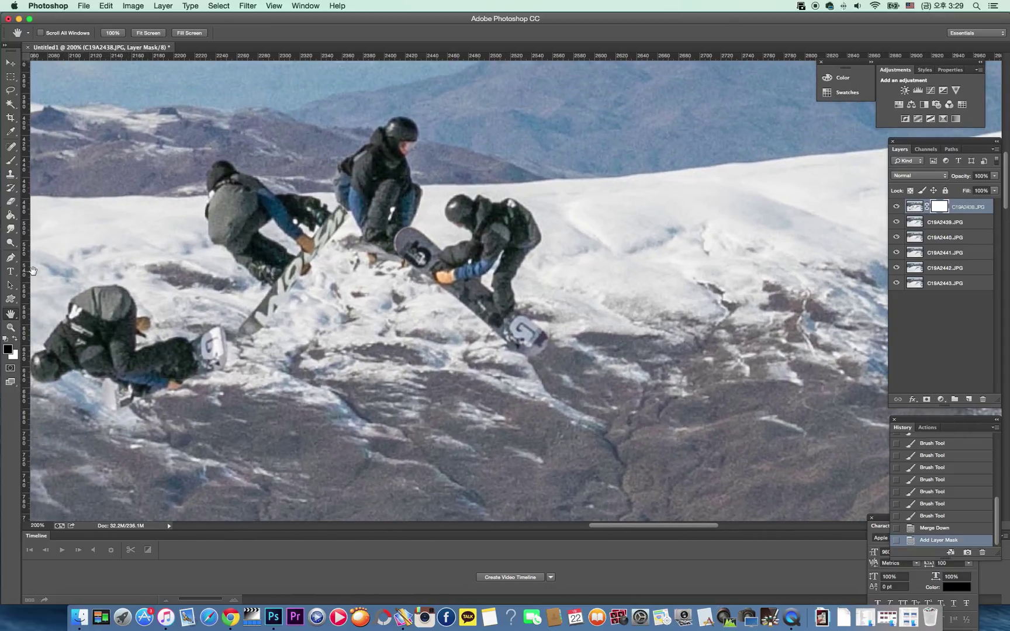
{"action": "left_click", "coordinate": [17, 340]}
{"action": "left_click", "coordinate": [17, 341]}
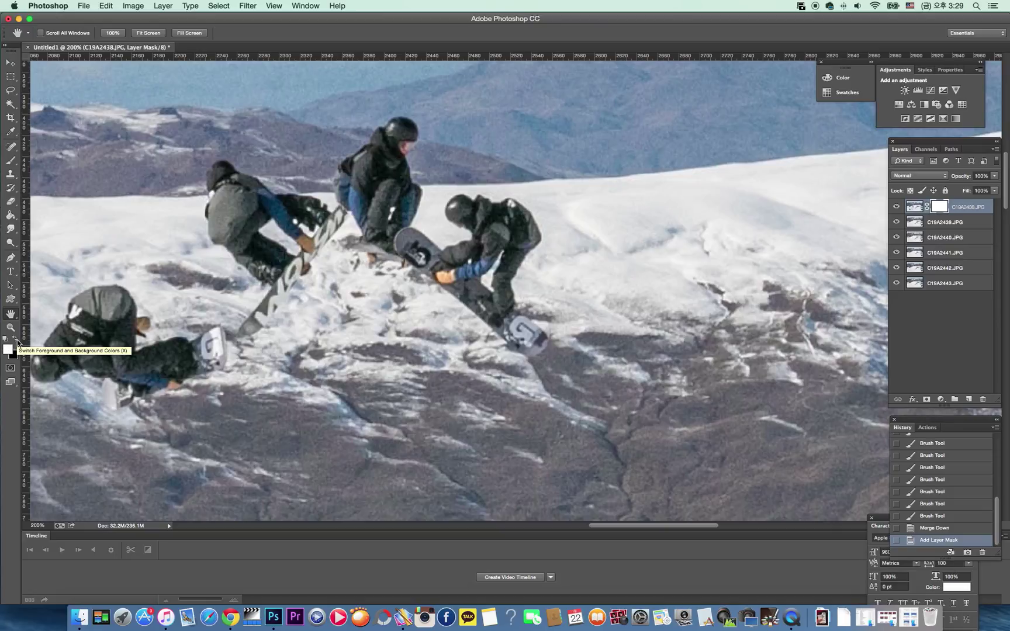
{"action": "left_click", "coordinate": [17, 341]}
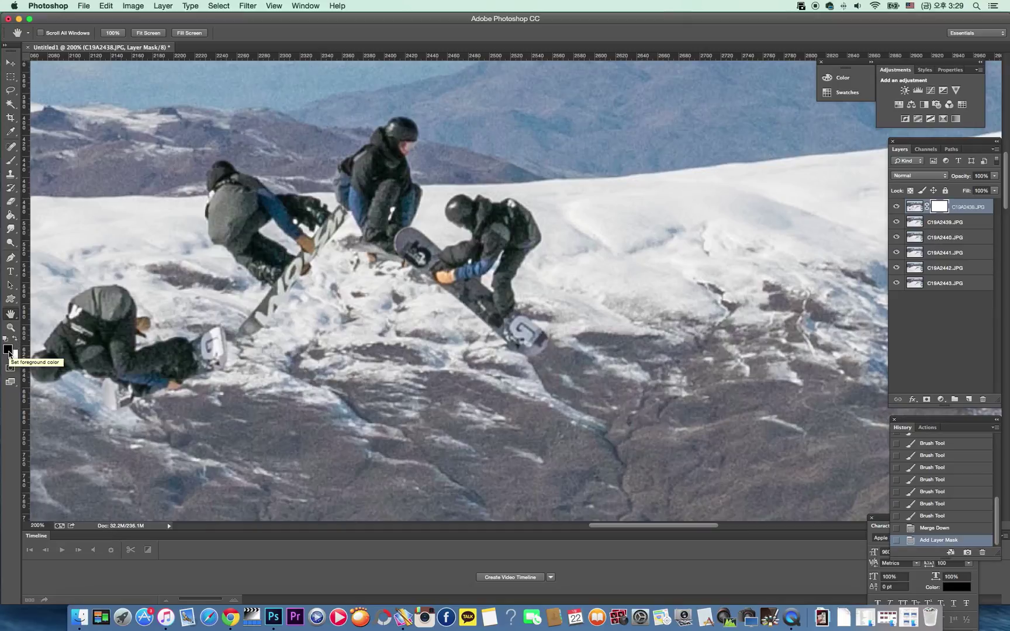
{"action": "left_click", "coordinate": [8, 350]}
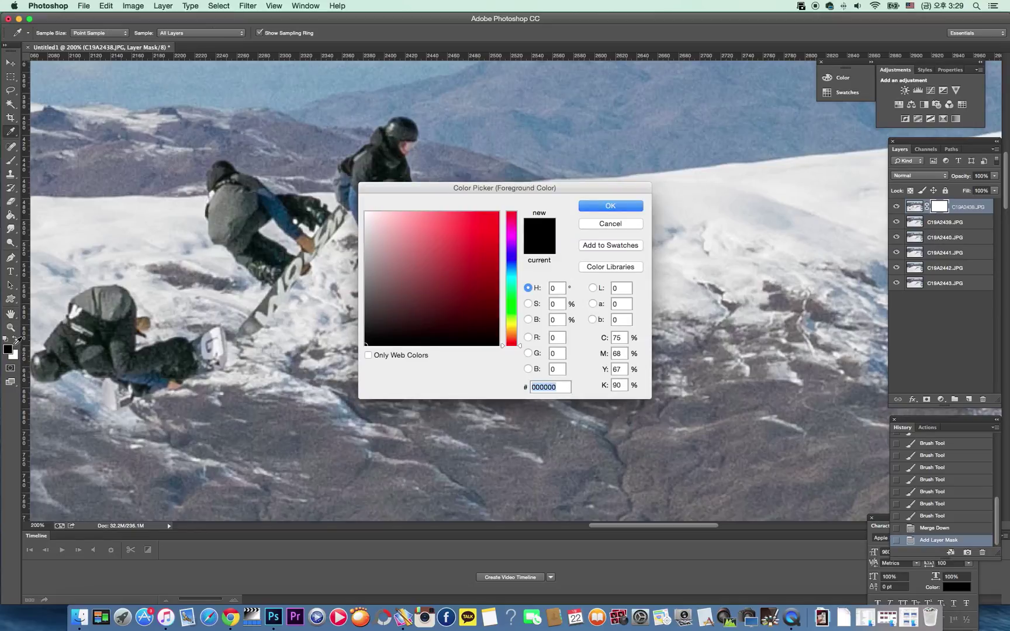
{"action": "key", "text": "Escape"}
{"action": "left_click", "coordinate": [21, 340]}
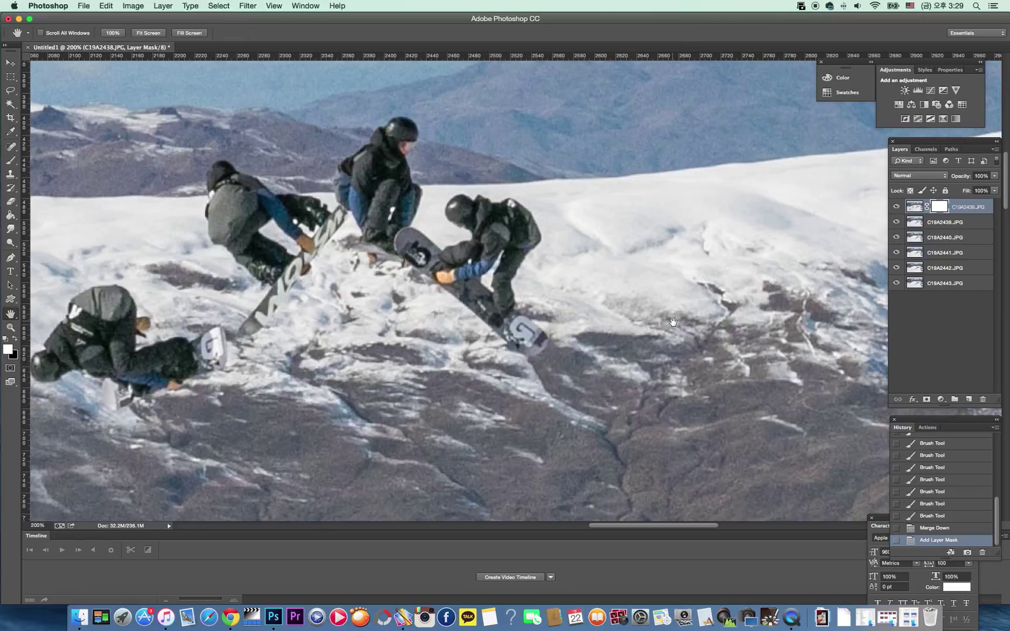
{"action": "key", "text": "b"}
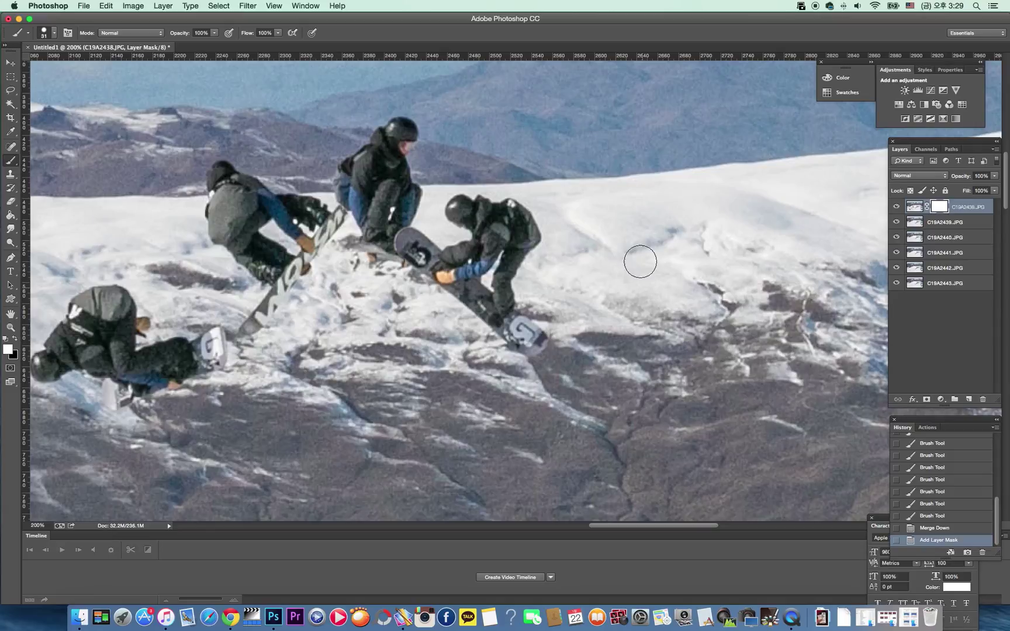
{"action": "mouse_move", "coordinate": [794, 304]}
{"action": "left_mouse_down"}
{"action": "mouse_move", "coordinate": [719, 329]}
{"action": "mouse_move", "coordinate": [679, 361]}
{"action": "mouse_move", "coordinate": [690, 339]}
{"action": "mouse_move", "coordinate": [656, 292]}
{"action": "left_mouse_up"}
{"action": "left_click_drag", "start_coordinate": [794, 325], "coordinate": [851, 216]}
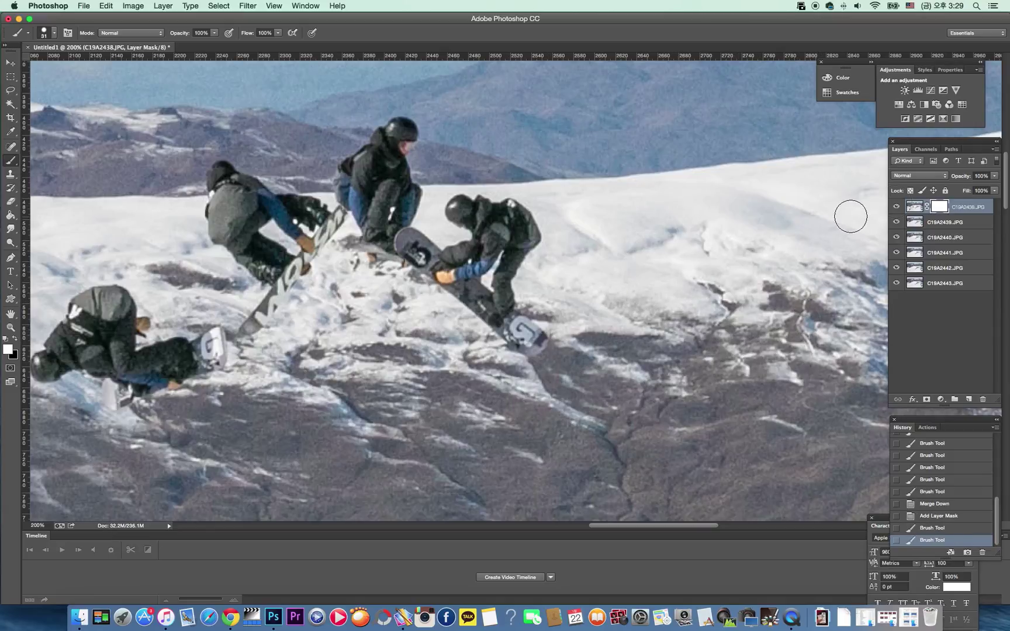
{"action": "left_click", "coordinate": [898, 207]}
{"action": "left_click", "coordinate": [898, 207]}
{"action": "left_click_drag", "start_coordinate": [602, 314], "coordinate": [621, 355]}
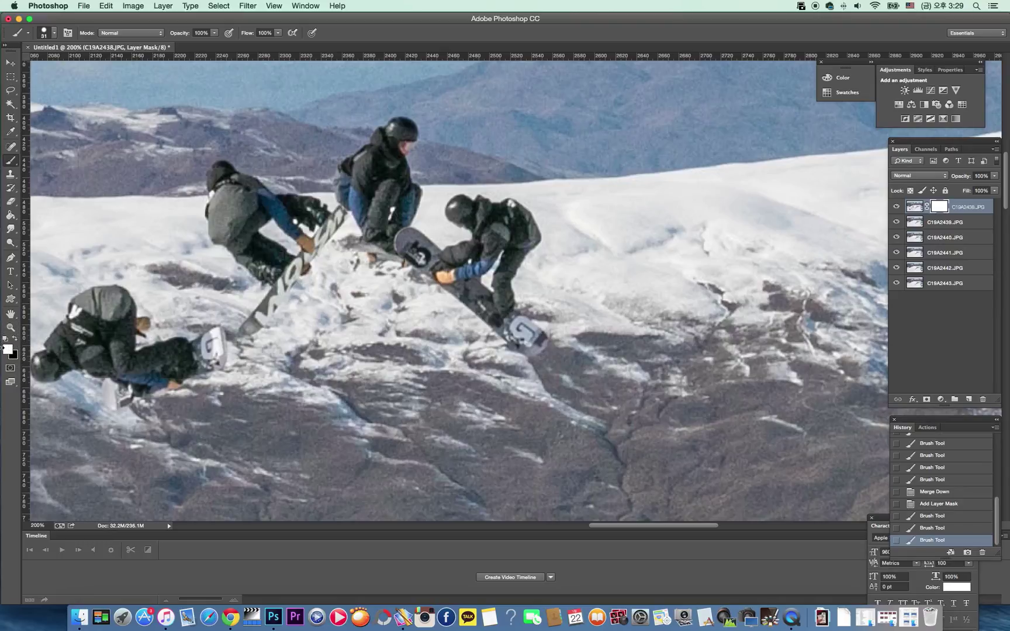
Step: Brush the C19A2438.JPG mask with black below the last airborne rider to reveal the next rider and the complete snowboard
{"action": "left_click", "coordinate": [15, 342]}
{"action": "mouse_move", "coordinate": [608, 325]}
{"action": "left_mouse_down"}
{"action": "mouse_move", "coordinate": [590, 303]}
{"action": "mouse_move", "coordinate": [575, 310]}
{"action": "mouse_move", "coordinate": [588, 325]}
{"action": "mouse_move", "coordinate": [585, 341]}
{"action": "mouse_move", "coordinate": [571, 328]}
{"action": "mouse_move", "coordinate": [573, 345]}
{"action": "mouse_move", "coordinate": [640, 353]}
{"action": "mouse_move", "coordinate": [651, 371]}
{"action": "mouse_move", "coordinate": [667, 373]}
{"action": "mouse_move", "coordinate": [662, 358]}
{"action": "mouse_move", "coordinate": [629, 386]}
{"action": "mouse_move", "coordinate": [606, 428]}
{"action": "mouse_move", "coordinate": [687, 315]}
{"action": "mouse_move", "coordinate": [667, 311]}
{"action": "left_mouse_up"}
{"action": "left_click_drag", "start_coordinate": [612, 435], "coordinate": [569, 435]}
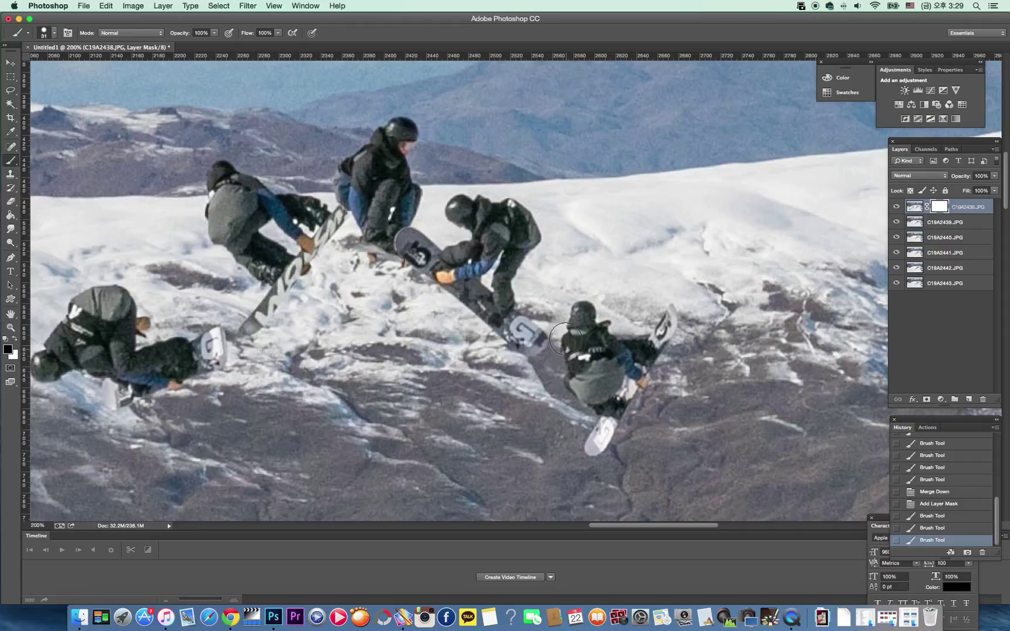
{"action": "left_click_drag", "start_coordinate": [573, 325], "coordinate": [623, 280]}
Step: Merge C19A2438.JPG down into C19A2439.JPG and add a layer mask to the merged layer
{"action": "key", "text": "z"}
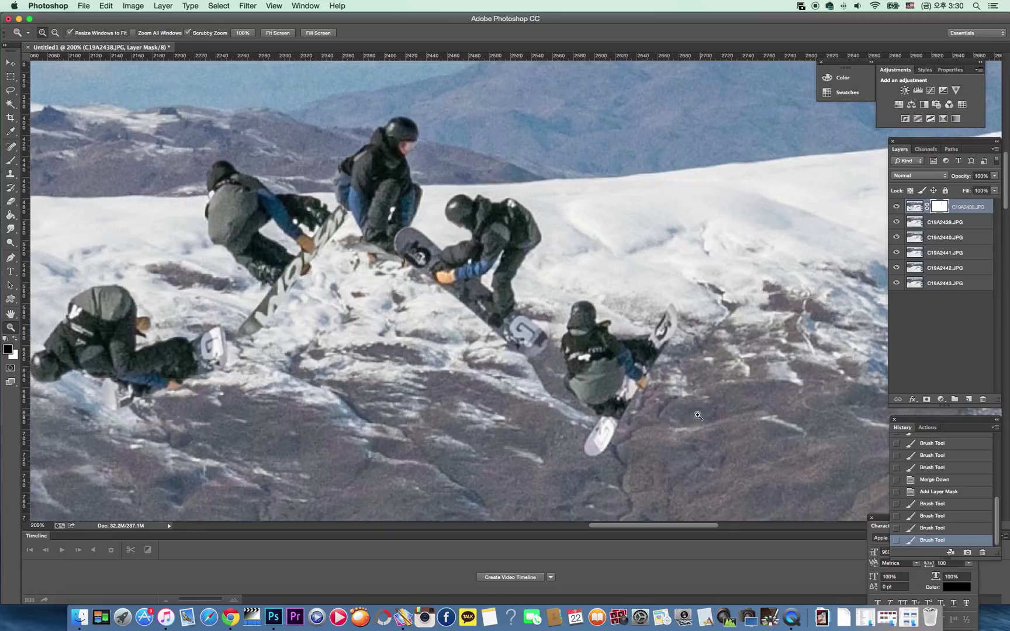
{"action": "key", "text": "h"}
{"action": "left_click_drag", "start_coordinate": [725, 417], "coordinate": [695, 216]}
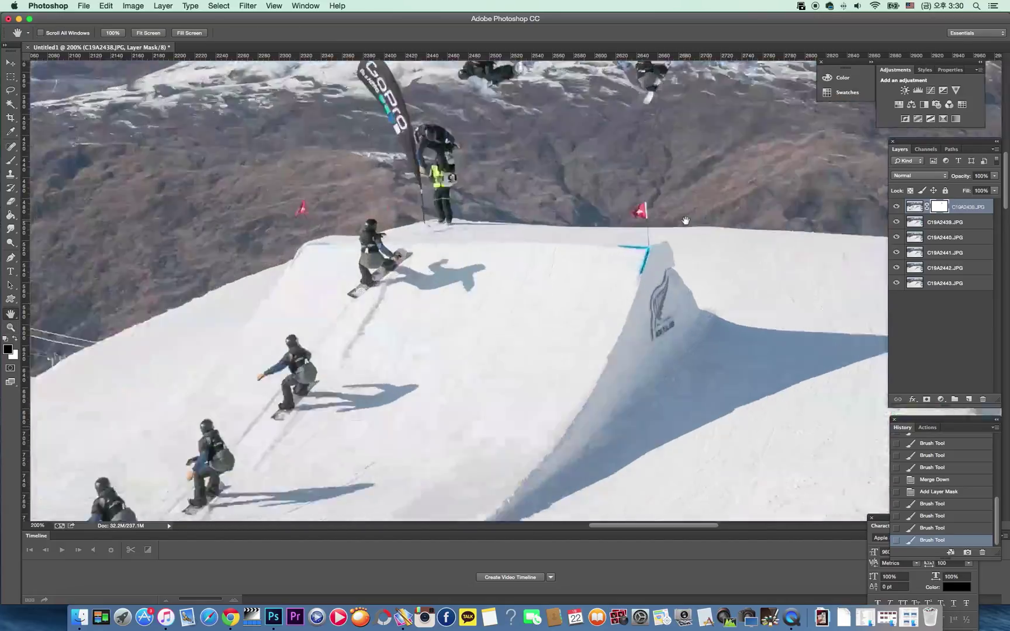
{"action": "right_click", "coordinate": [969, 212]}
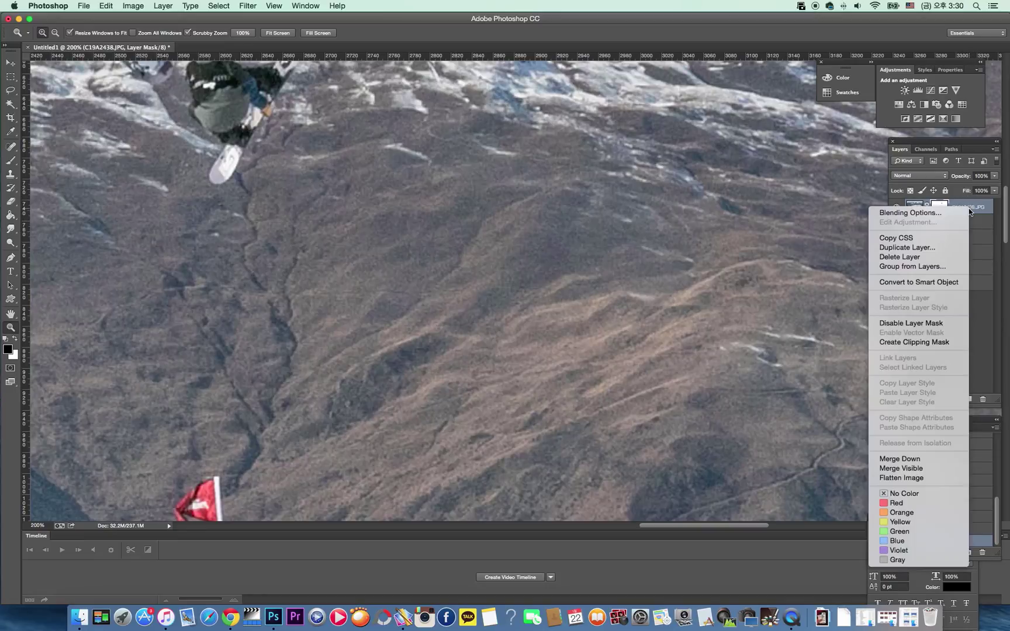
{"action": "left_click", "coordinate": [903, 459]}
{"action": "left_click", "coordinate": [929, 400]}
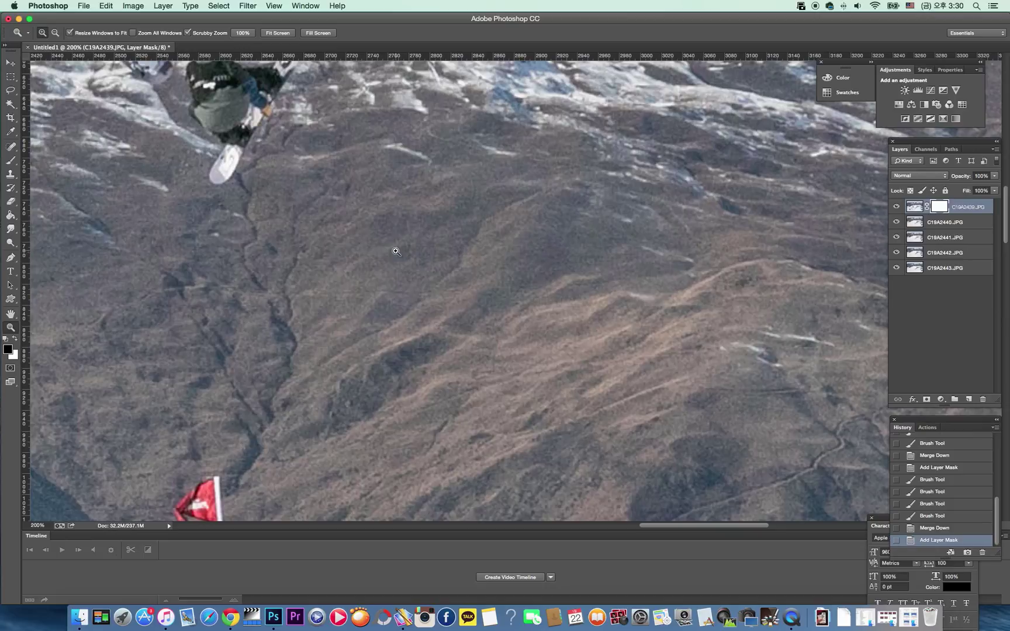
Step: Brush the C19A2439.JPG mask with black over the hillside above the red flag to reveal the descending rider with the raised arm
{"action": "key", "text": "b"}
{"action": "mouse_move", "coordinate": [356, 222]}
{"action": "left_mouse_down"}
{"action": "mouse_move", "coordinate": [305, 234]}
{"action": "mouse_move", "coordinate": [362, 186]}
{"action": "mouse_move", "coordinate": [348, 162]}
{"action": "mouse_move", "coordinate": [302, 244]}
{"action": "mouse_move", "coordinate": [304, 323]}
{"action": "mouse_move", "coordinate": [286, 355]}
{"action": "mouse_move", "coordinate": [370, 317]}
{"action": "mouse_move", "coordinate": [378, 239]}
{"action": "mouse_move", "coordinate": [390, 297]}
{"action": "mouse_move", "coordinate": [339, 355]}
{"action": "mouse_move", "coordinate": [337, 292]}
{"action": "mouse_move", "coordinate": [372, 348]}
{"action": "mouse_move", "coordinate": [295, 303]}
{"action": "mouse_move", "coordinate": [282, 265]}
{"action": "left_mouse_up"}
{"action": "mouse_move", "coordinate": [355, 232]}
{"action": "left_mouse_down"}
{"action": "mouse_move", "coordinate": [367, 251]}
{"action": "mouse_move", "coordinate": [368, 350]}
{"action": "left_mouse_up"}
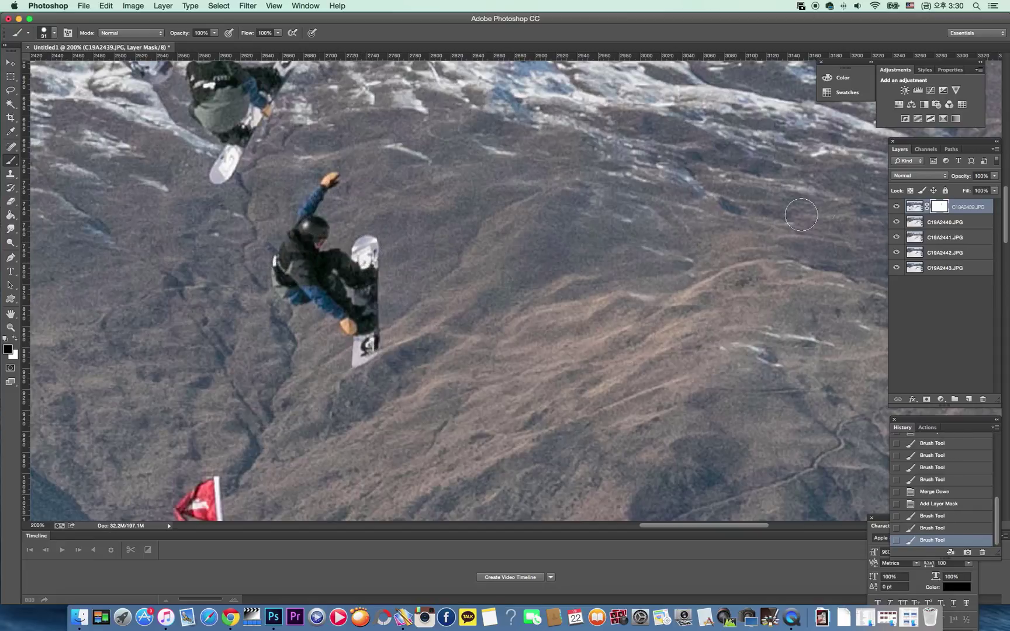
Step: Merge C19A2439.JPG down into C19A2440.JPG and add a layer mask to the merged layer
{"action": "right_click", "coordinate": [968, 207]}
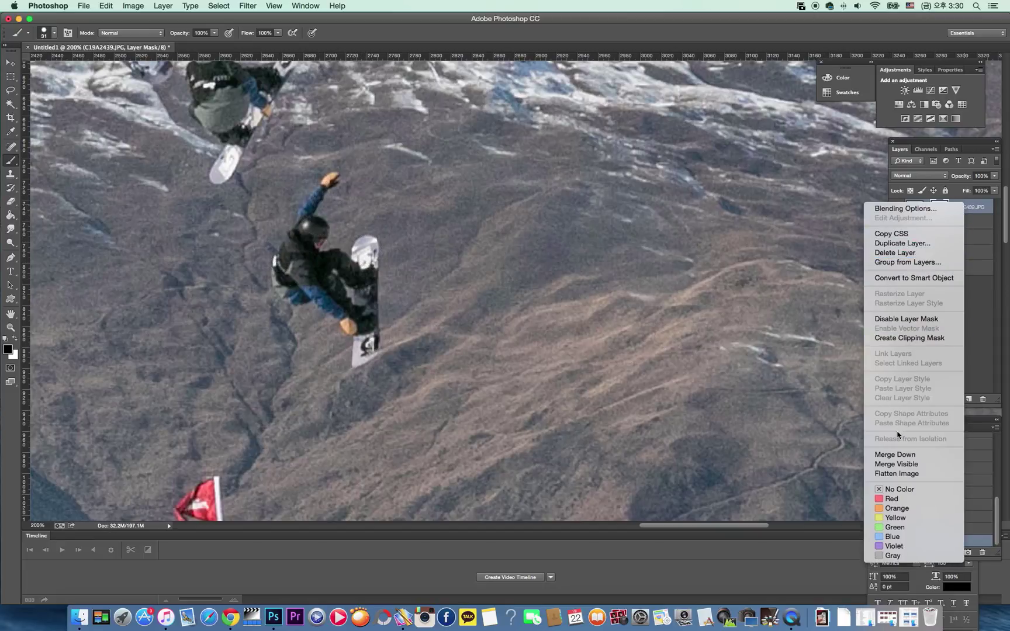
{"action": "left_click", "coordinate": [895, 454]}
{"action": "key", "text": "h"}
{"action": "left_click", "coordinate": [501, 334]}
{"action": "mouse_move", "coordinate": [501, 335]}
{"action": "left_mouse_down"}
{"action": "mouse_move", "coordinate": [721, 279]}
{"action": "mouse_move", "coordinate": [676, 237]}
{"action": "left_mouse_up"}
{"action": "mouse_move", "coordinate": [397, 225]}
{"action": "left_mouse_down"}
{"action": "mouse_move", "coordinate": [323, 298]}
{"action": "mouse_move", "coordinate": [343, 282]}
{"action": "left_mouse_up"}
{"action": "key", "text": "super+z"}
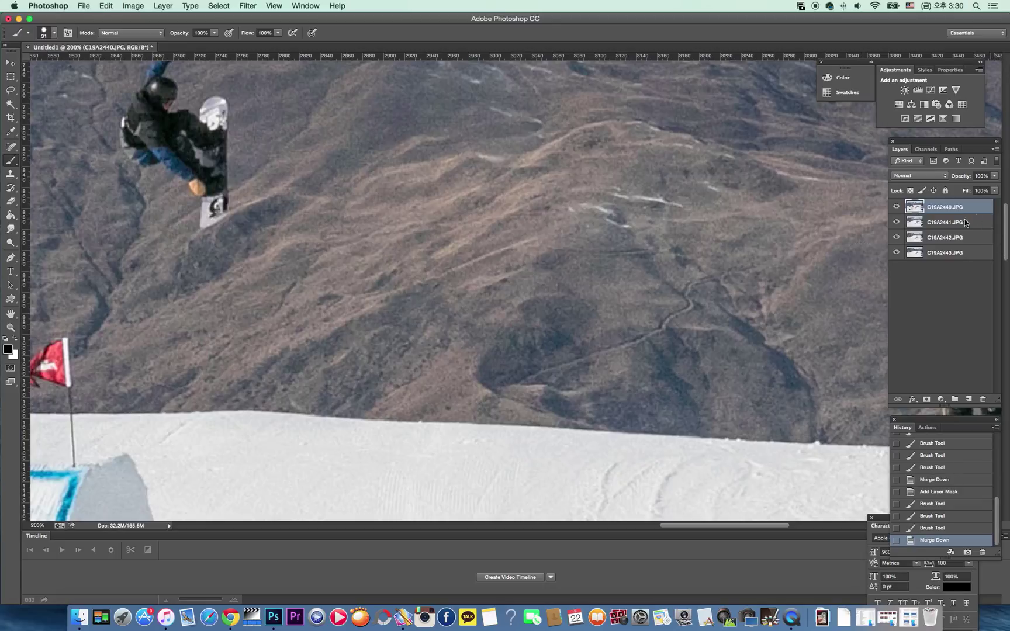
{"action": "right_click", "coordinate": [963, 215]}
{"action": "left_click", "coordinate": [899, 463]}
{"action": "left_click", "coordinate": [926, 400]}
Step: Brush the C19A2440.JPG mask just above the snow edge to reveal the landing rider, and merge the layer down into C19A2441.JPG
{"action": "mouse_move", "coordinate": [304, 292]}
{"action": "left_mouse_down"}
{"action": "mouse_move", "coordinate": [277, 294]}
{"action": "mouse_move", "coordinate": [301, 260]}
{"action": "mouse_move", "coordinate": [281, 285]}
{"action": "mouse_move", "coordinate": [254, 273]}
{"action": "mouse_move", "coordinate": [231, 294]}
{"action": "mouse_move", "coordinate": [185, 351]}
{"action": "mouse_move", "coordinate": [241, 363]}
{"action": "mouse_move", "coordinate": [209, 385]}
{"action": "mouse_move", "coordinate": [195, 371]}
{"action": "mouse_move", "coordinate": [182, 416]}
{"action": "mouse_move", "coordinate": [227, 391]}
{"action": "mouse_move", "coordinate": [215, 393]}
{"action": "mouse_move", "coordinate": [245, 402]}
{"action": "mouse_move", "coordinate": [283, 387]}
{"action": "mouse_move", "coordinate": [278, 420]}
{"action": "mouse_move", "coordinate": [344, 430]}
{"action": "mouse_move", "coordinate": [282, 345]}
{"action": "mouse_move", "coordinate": [329, 414]}
{"action": "mouse_move", "coordinate": [295, 279]}
{"action": "mouse_move", "coordinate": [266, 260]}
{"action": "mouse_move", "coordinate": [195, 338]}
{"action": "mouse_move", "coordinate": [199, 410]}
{"action": "mouse_move", "coordinate": [205, 335]}
{"action": "mouse_move", "coordinate": [255, 271]}
{"action": "mouse_move", "coordinate": [265, 412]}
{"action": "mouse_move", "coordinate": [291, 436]}
{"action": "mouse_move", "coordinate": [308, 406]}
{"action": "left_mouse_up"}
{"action": "key", "text": "z"}
{"action": "right_click", "coordinate": [969, 212]}
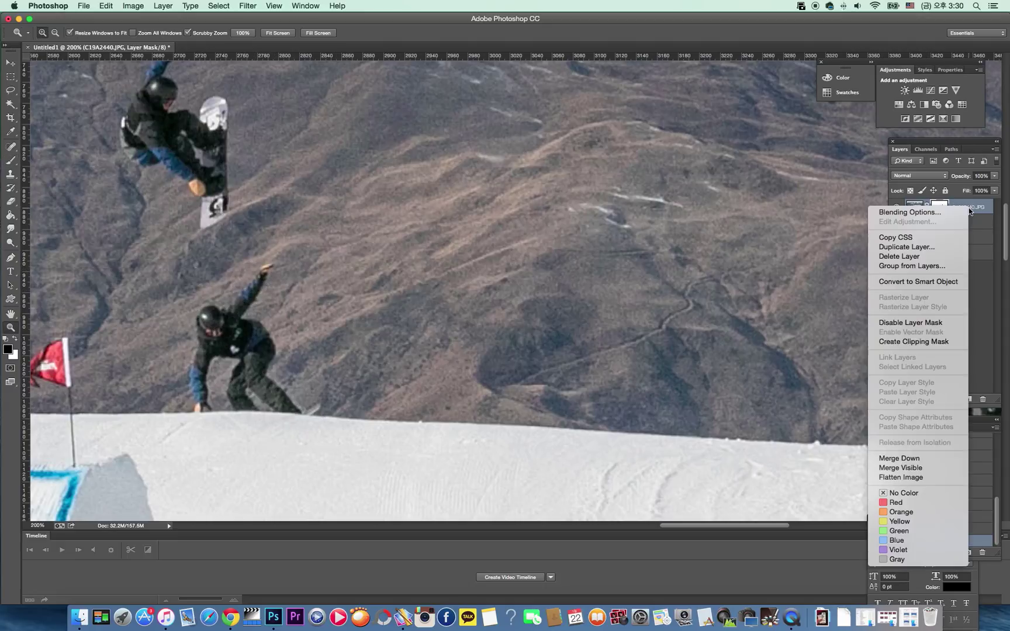
{"action": "left_click", "coordinate": [928, 459]}
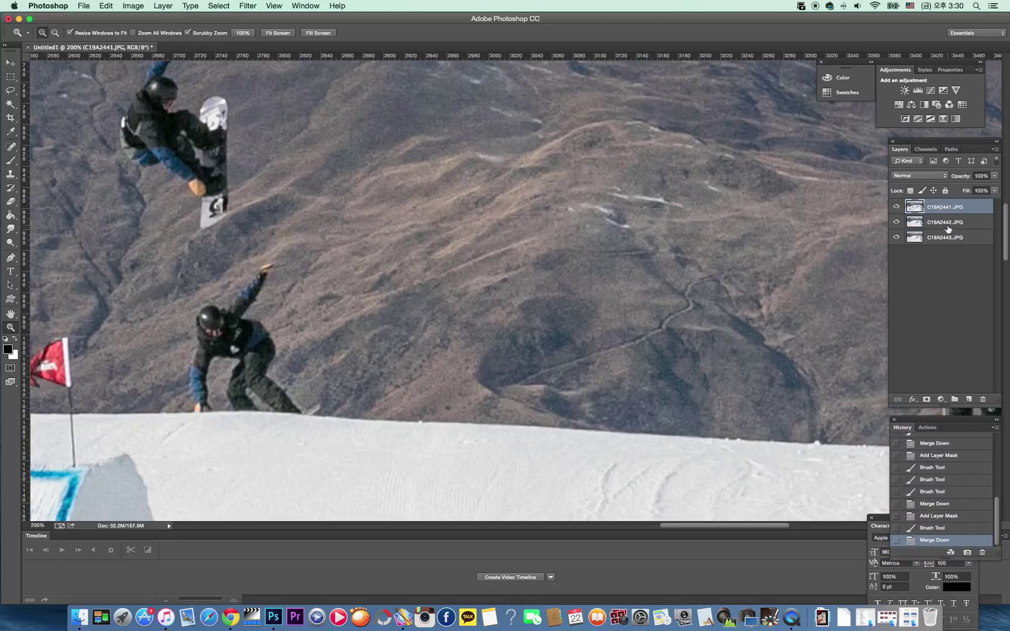
Step: Combine the remaining layers C19A2441.JPG, C19A2442.JPG and C19A2443.JPG into one layer with Merge Visible
{"action": "left_click", "coordinate": [946, 237]}
{"action": "left_click", "coordinate": [941, 225]}
{"action": "left_click", "coordinate": [943, 210]}
{"action": "left_click", "coordinate": [950, 237], "text": "shift"}
{"action": "right_click", "coordinate": [950, 238]}
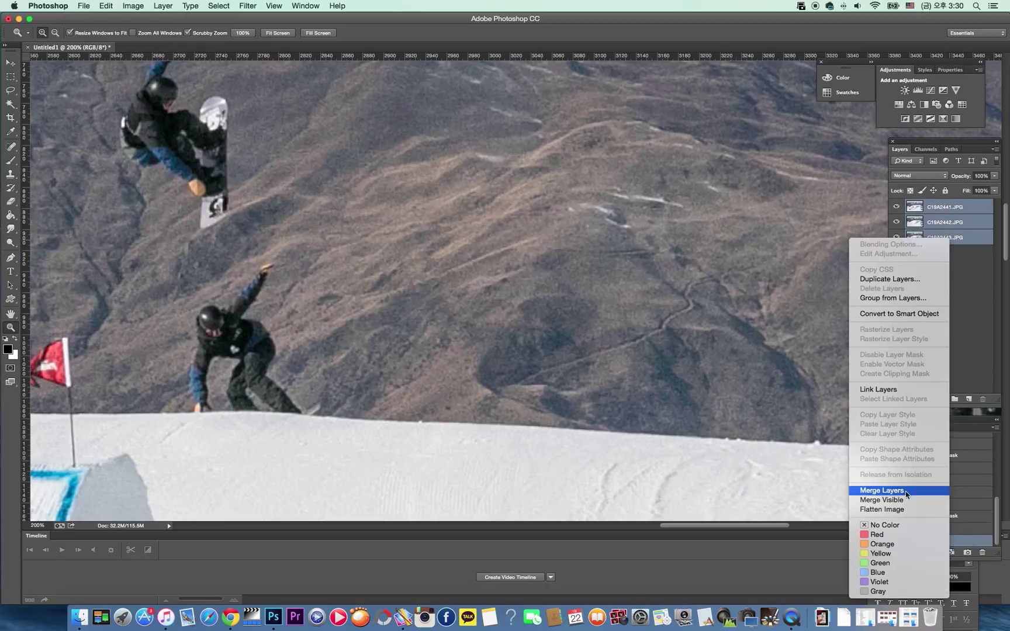
{"action": "left_click", "coordinate": [898, 501]}
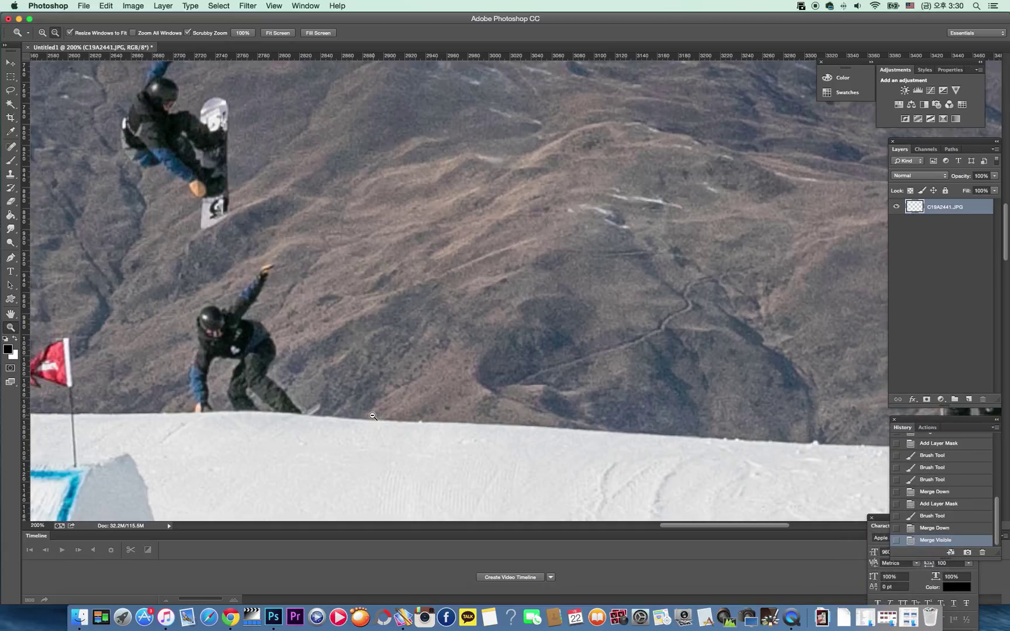
{"action": "left_click", "coordinate": [373, 417], "text": "alt"}
{"action": "left_click", "coordinate": [363, 417], "text": "alt"}
{"action": "left_click", "coordinate": [364, 403], "text": "alt"}
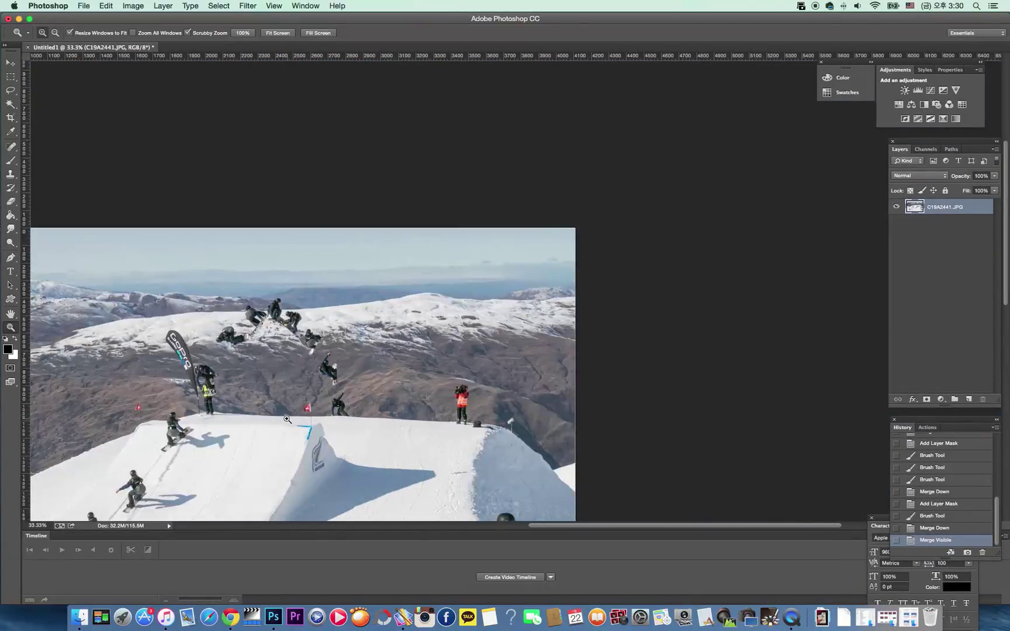
{"action": "scroll", "coordinate": [281, 409], "scroll_direction": "down", "scroll_amount": 5}
{"action": "scroll", "coordinate": [281, 410], "scroll_direction": "left", "scroll_amount": 5}
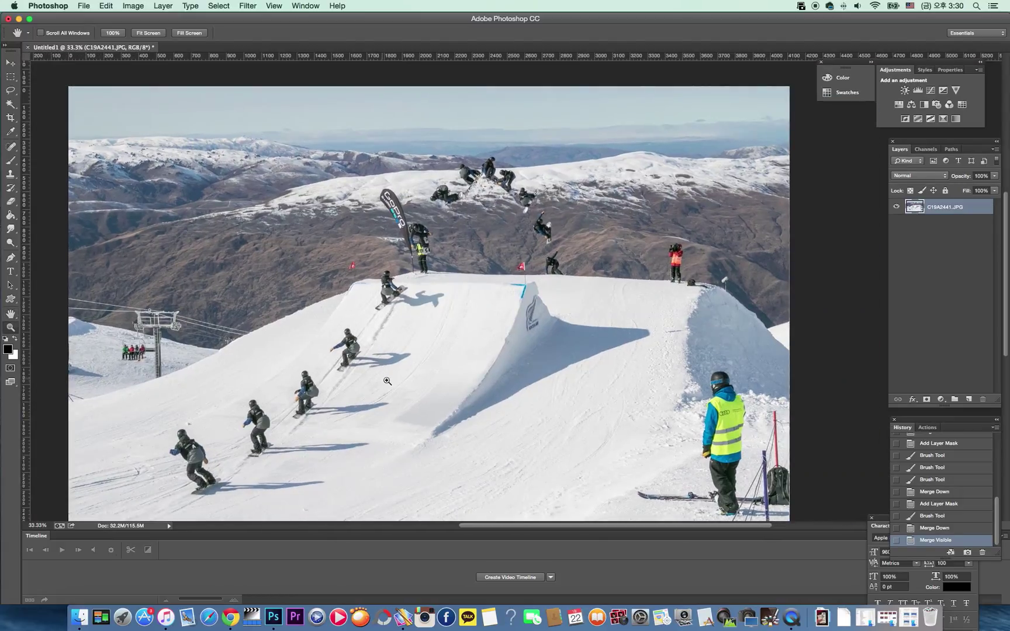
Step: Crop the merged image to a 6:4 marquee selection placed just inside its edges, and clear the selection
{"action": "left_click", "coordinate": [387, 381], "text": "alt"}
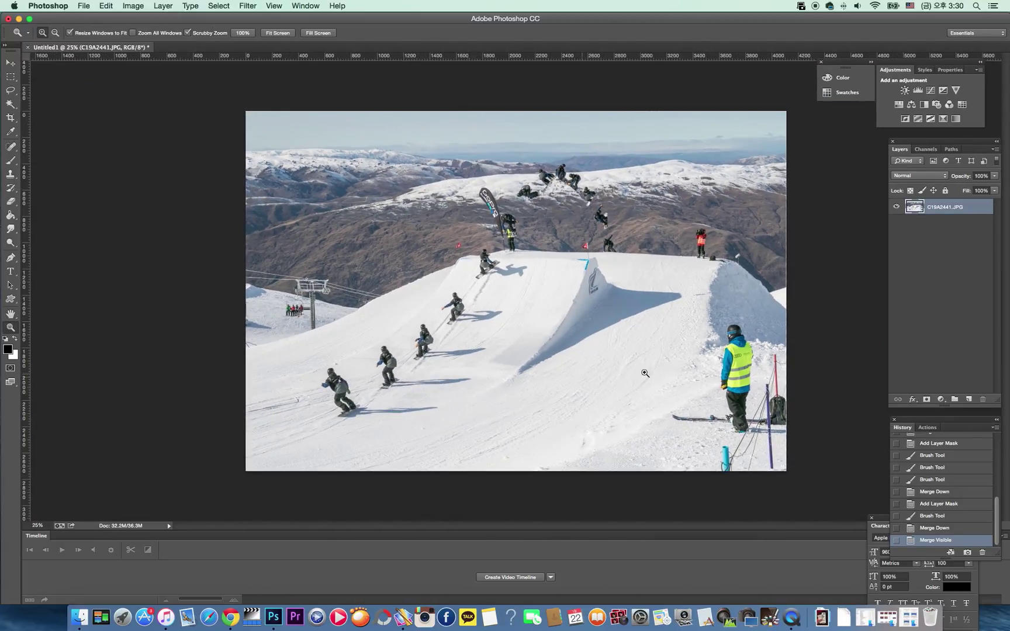
{"action": "key", "text": "m"}
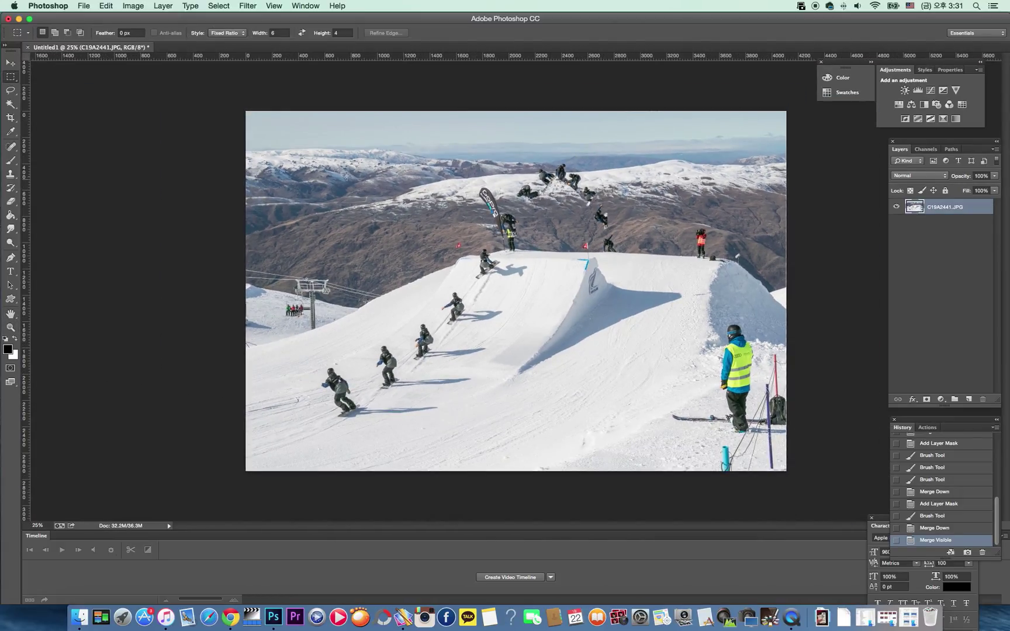
{"action": "left_click_drag", "start_coordinate": [260, 121], "coordinate": [764, 474]}
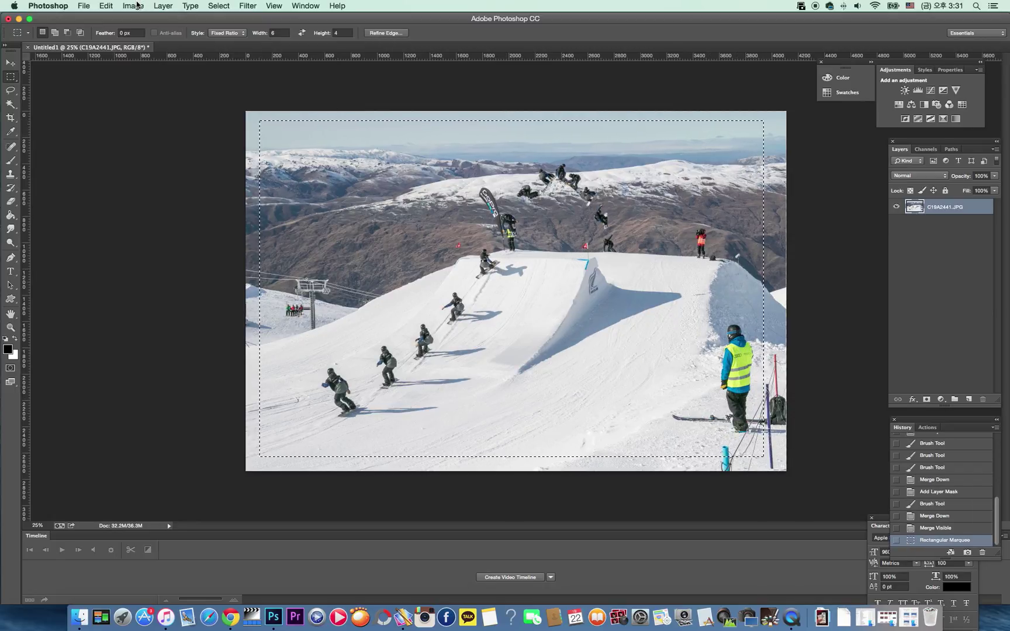
{"action": "left_click", "coordinate": [133, 6]}
{"action": "left_click", "coordinate": [154, 129]}
{"action": "key", "text": "super+d"}
Step: Save the image to the desktop as a JPEG named 시퀀스사진 at maximum quality 12, keeping the existing Untitled1.jpg
{"action": "key", "text": "super+shift+s"}
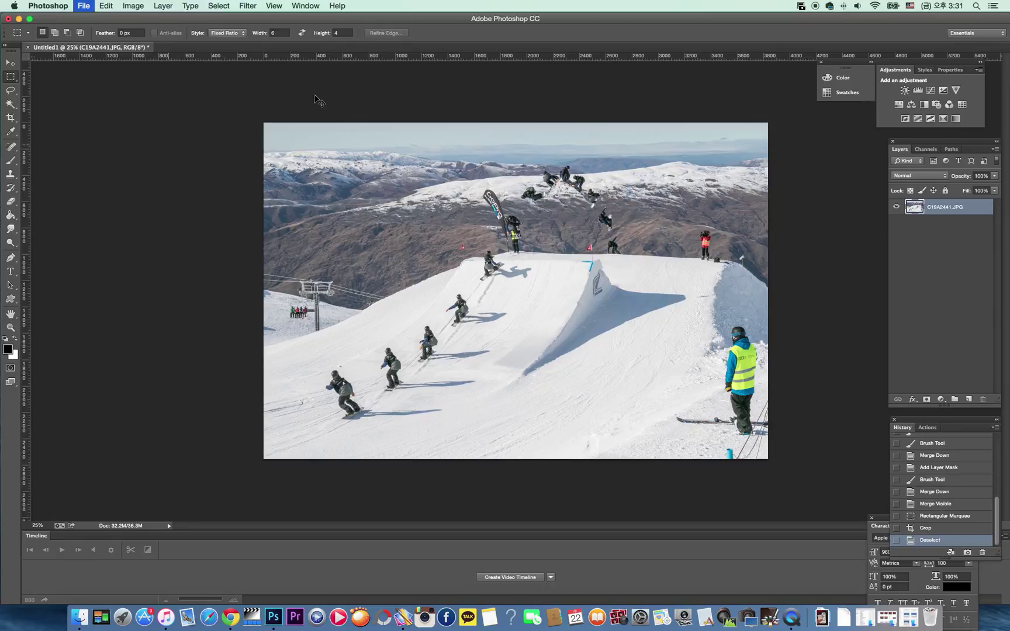
{"action": "left_click", "coordinate": [351, 142]}
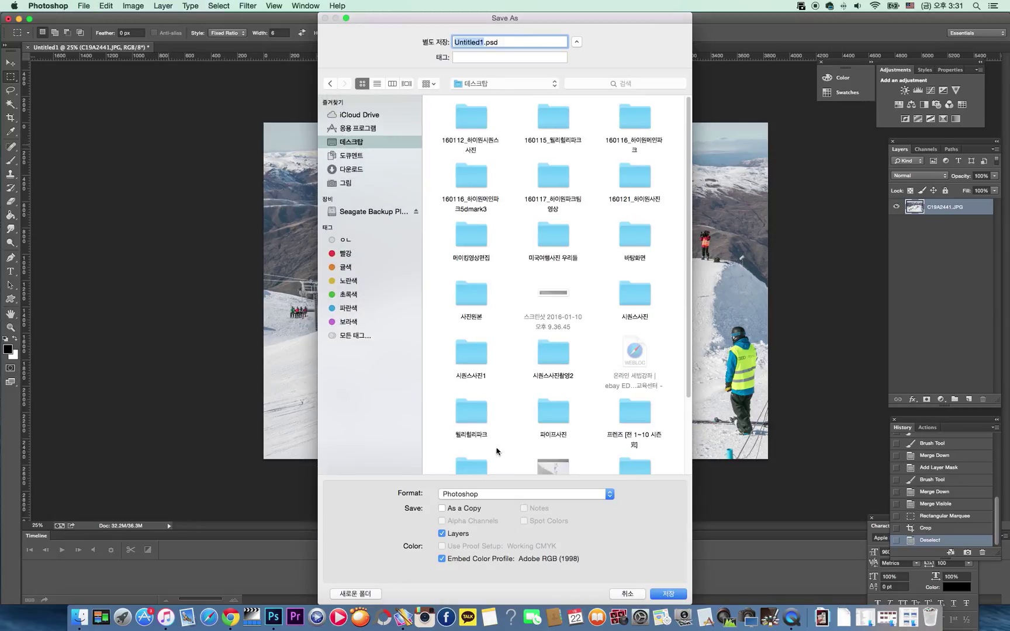
{"action": "left_click", "coordinate": [497, 494]}
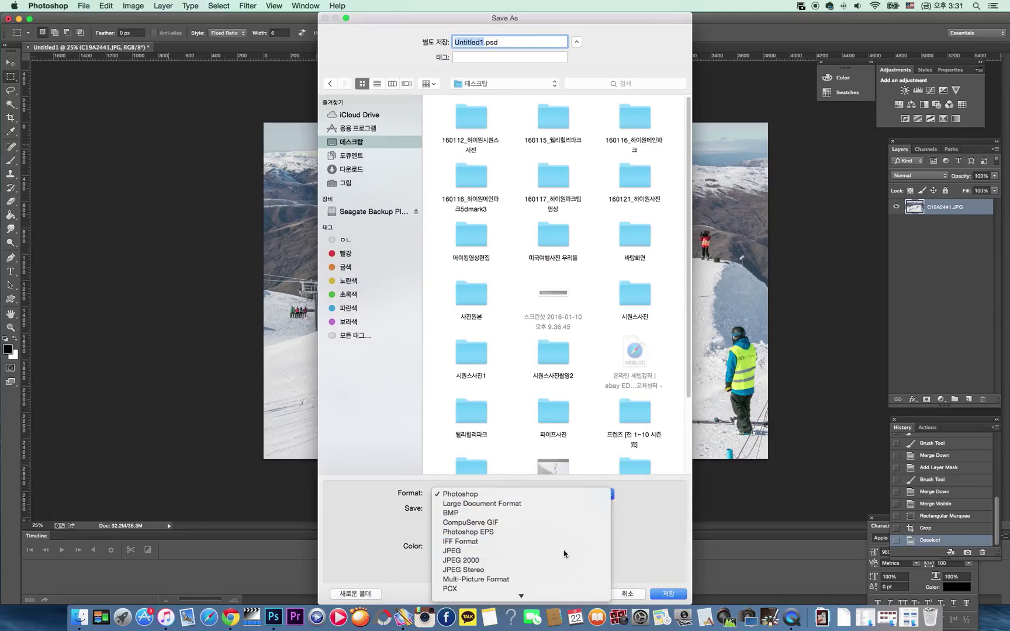
{"action": "left_click", "coordinate": [526, 551]}
{"action": "left_click", "coordinate": [674, 594]}
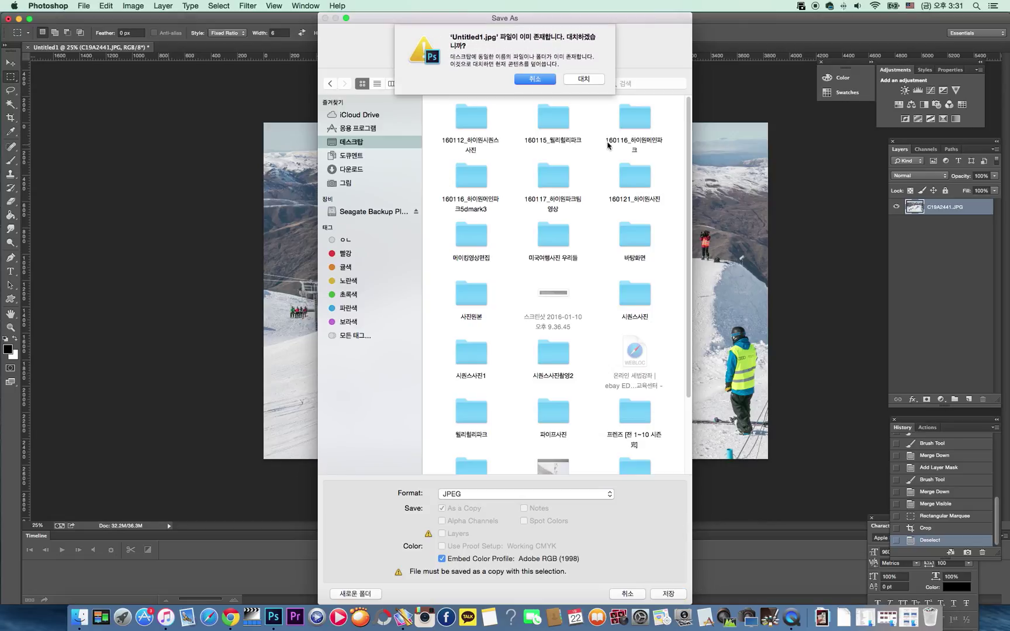
{"action": "left_click", "coordinate": [543, 81]}
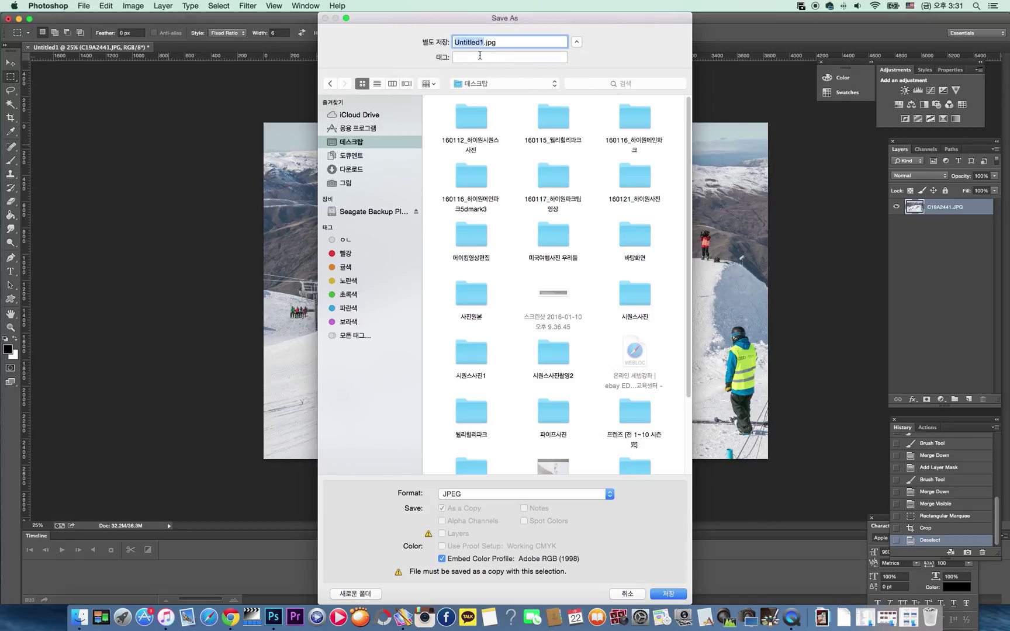
{"action": "type", "text": "시퀀스사진"}
{"action": "key", "text": "Return"}
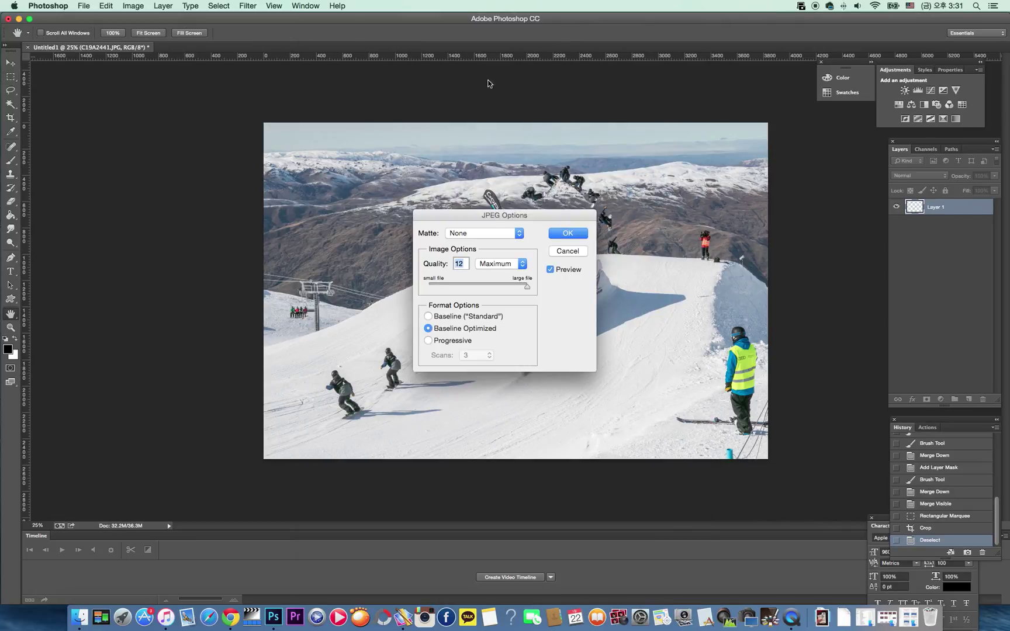
{"action": "key", "text": "Return"}
Step: Look at the desktop to check for the exported JPEG, and return to Photoshop
{"action": "key", "text": "F11"}
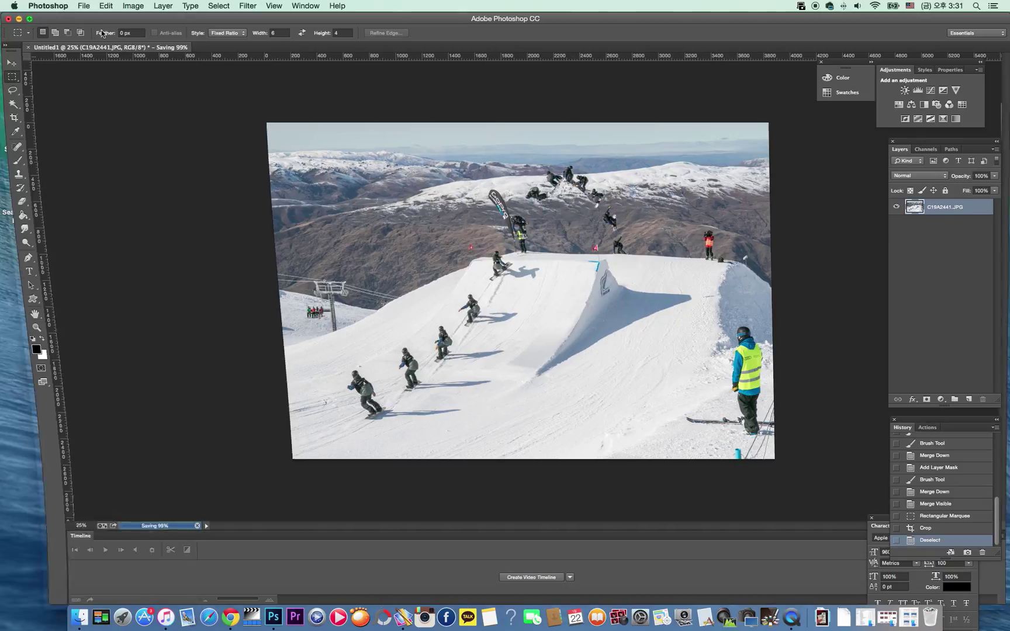
{"action": "left_click", "coordinate": [896, 137]}
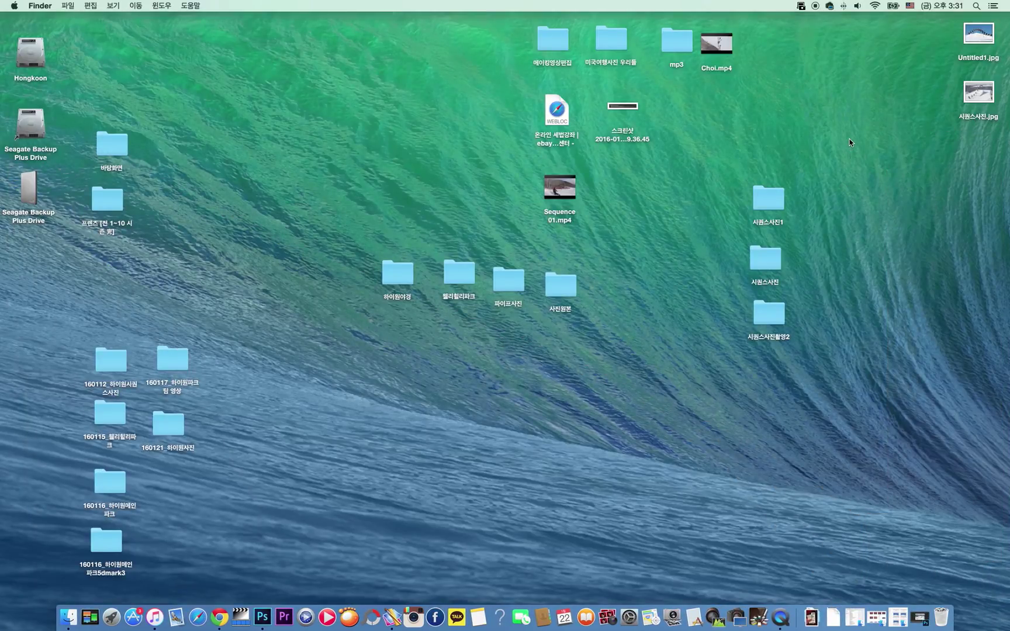
{"action": "left_click", "coordinate": [263, 615]}
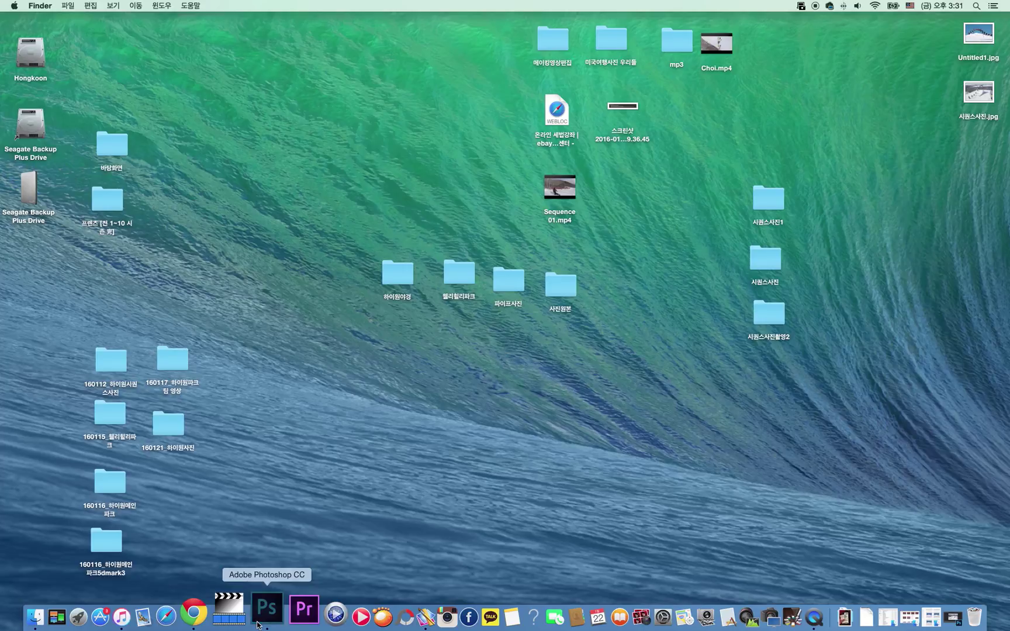
Step: Save the image to the desktop again as the JPEG 시퀀스사진.jpg at quality 12, replacing the existing file
{"action": "key", "text": "super+shift+s"}
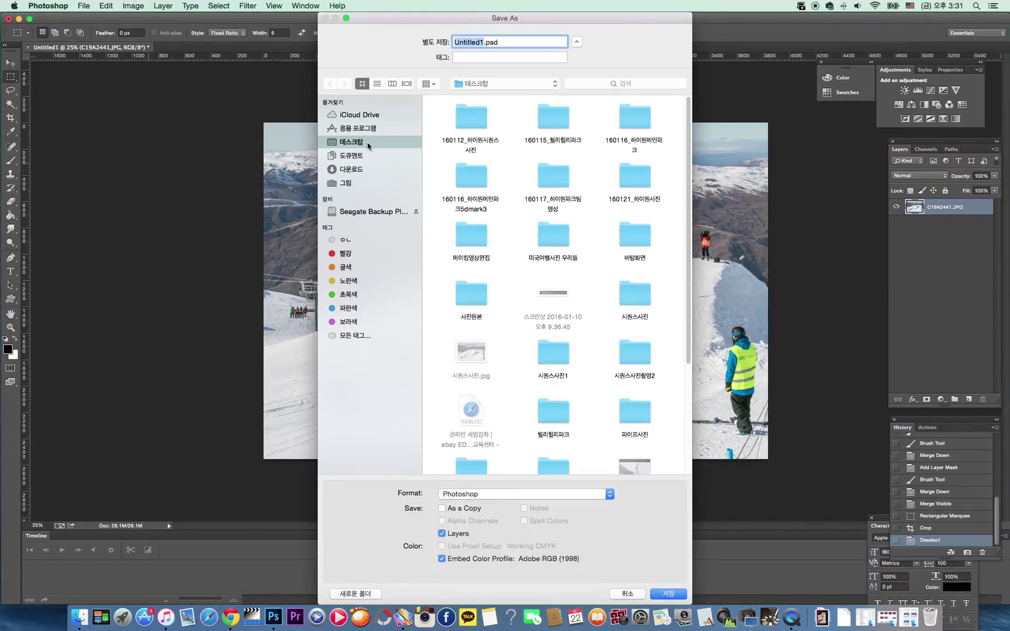
{"action": "left_click", "coordinate": [504, 497]}
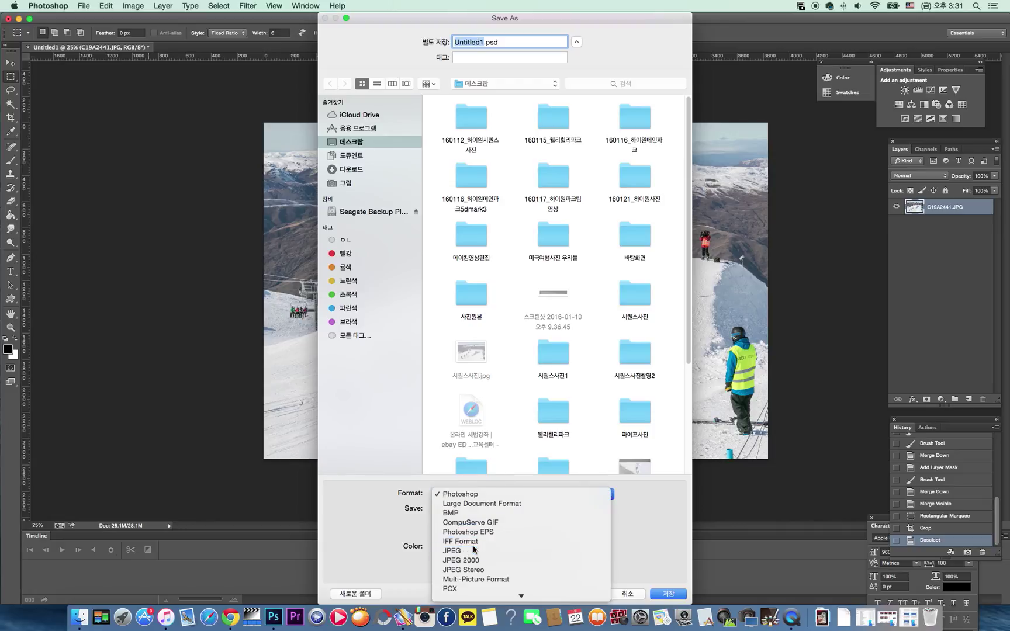
{"action": "left_click", "coordinate": [502, 552]}
{"action": "type", "text": "시퀀스사진.jpg"}
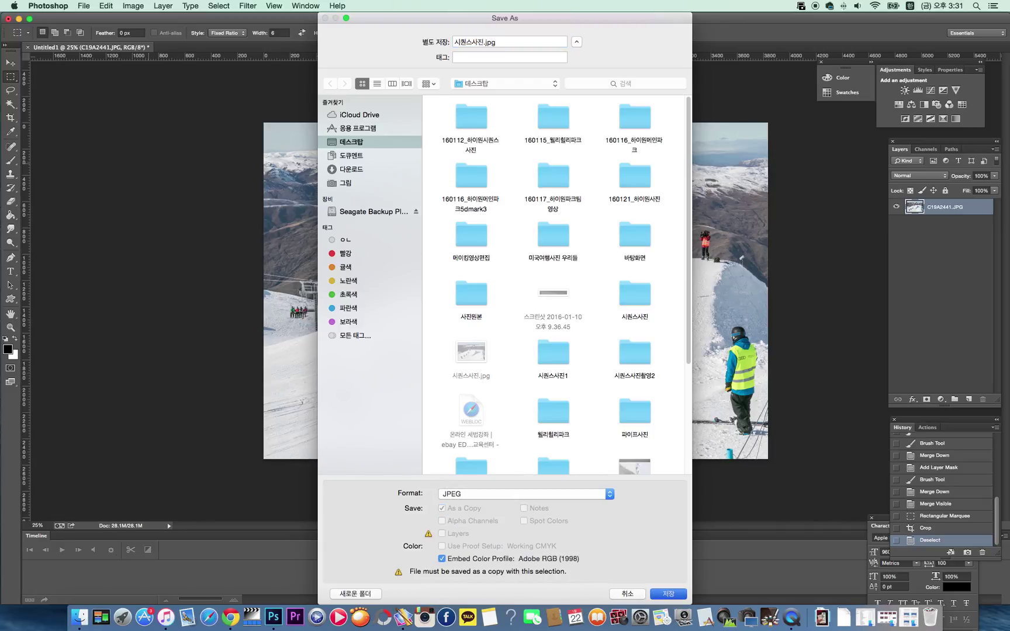
{"action": "key", "text": "Return"}
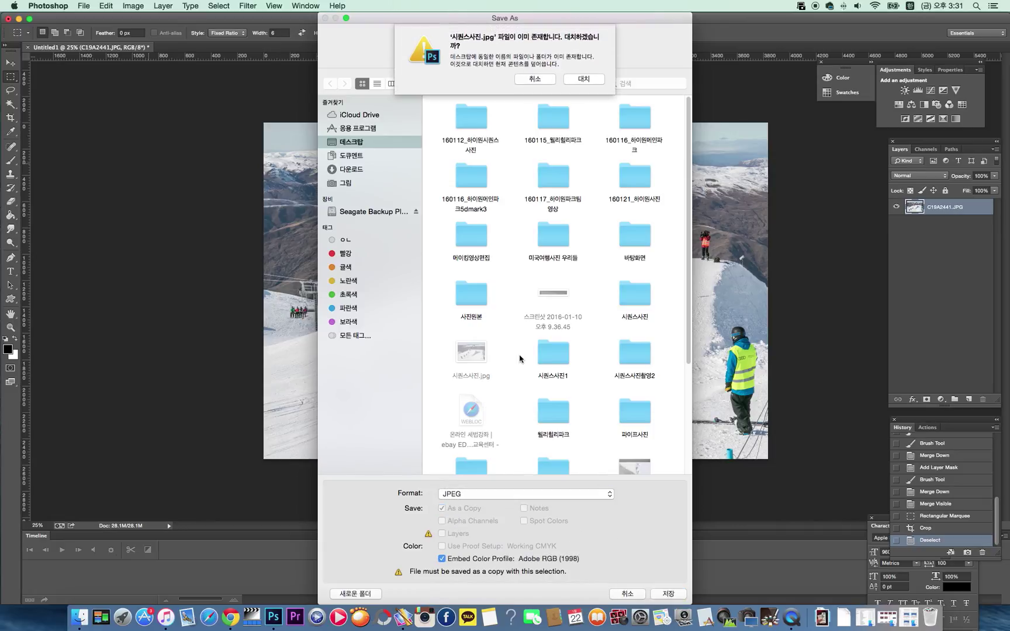
{"action": "left_click", "coordinate": [582, 82]}
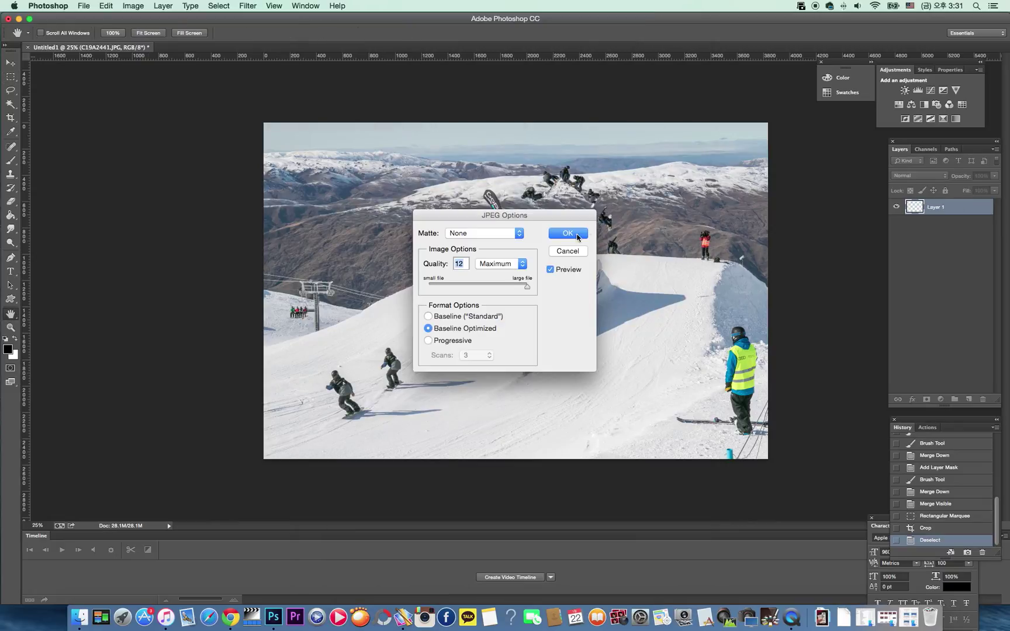
{"action": "key", "text": "Return"}
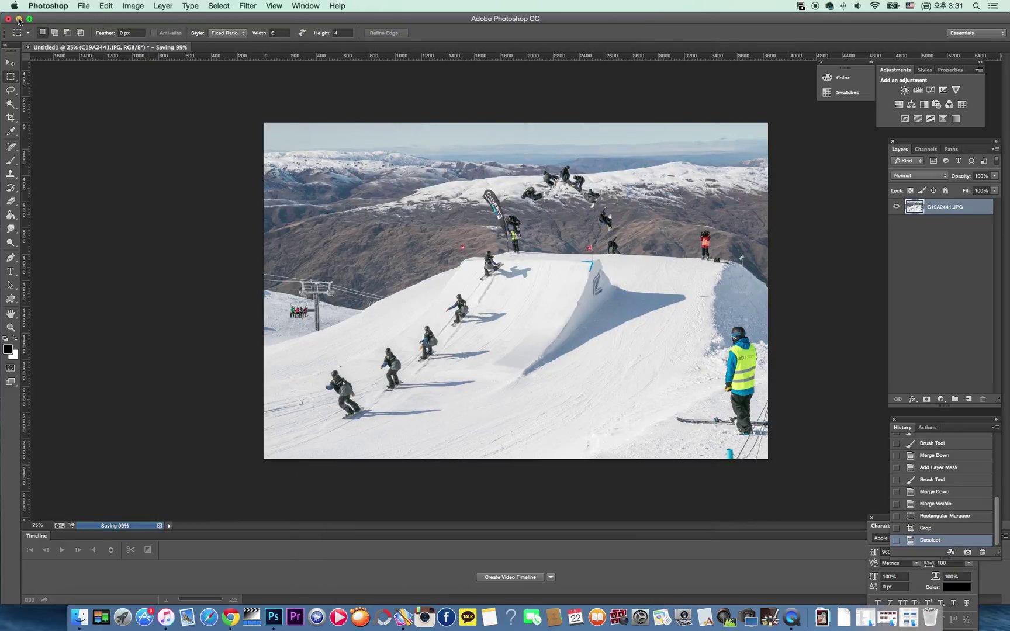
Step: Minimize Photoshop, open 시퀀스사진.jpg from the desktop in Preview to inspect the finished sequence image, and close it
{"action": "left_click", "coordinate": [18, 19]}
{"action": "left_click", "coordinate": [706, 152]}
{"action": "left_click", "coordinate": [982, 100]}
{"action": "double_click", "coordinate": [982, 100]}
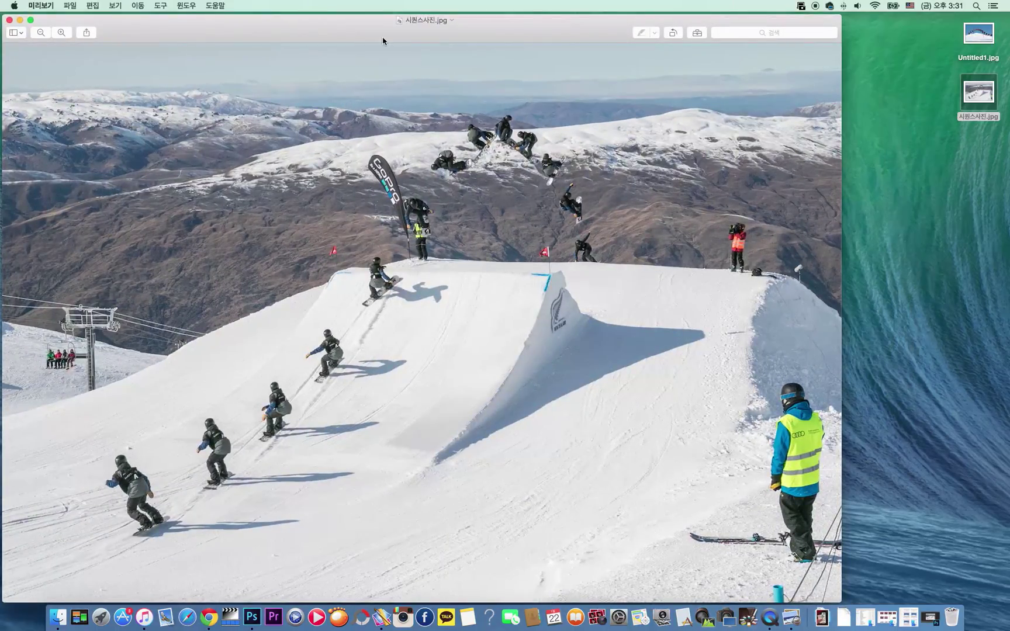
{"action": "left_click_drag", "start_coordinate": [383, 41], "coordinate": [439, 30]}
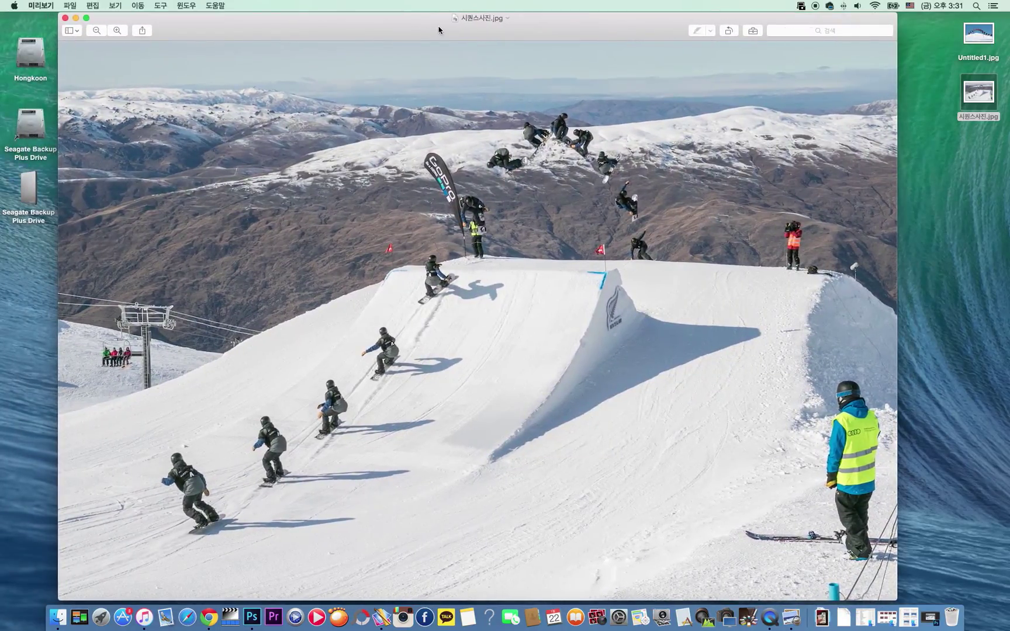
{"action": "left_click", "coordinate": [65, 18]}
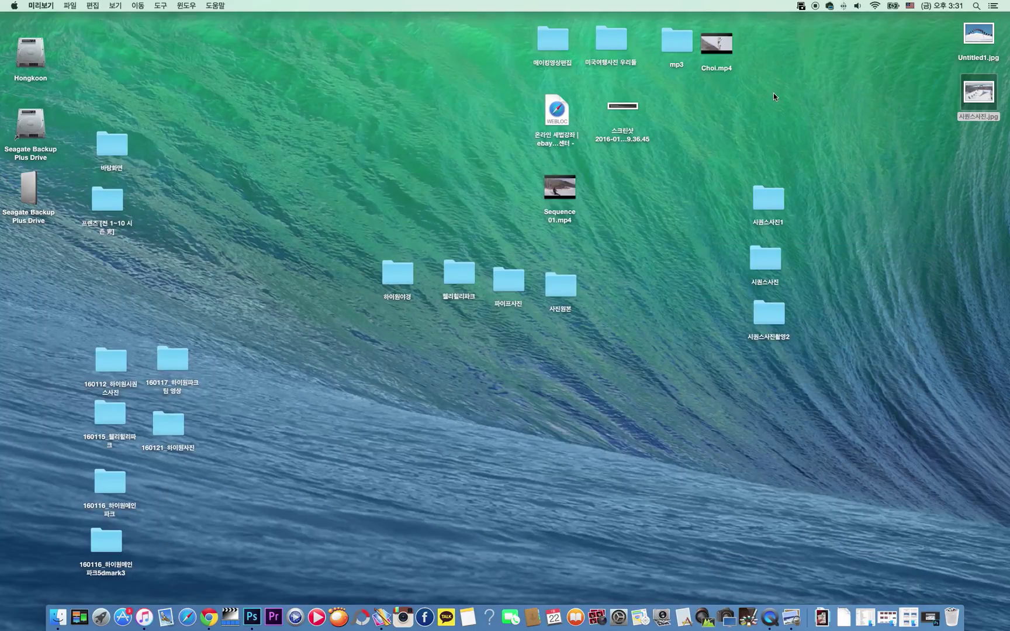
Step: Preview Untitled1.jpg from the desktop with Quick Look to examine another sequence image
{"action": "left_click", "coordinate": [979, 45]}
{"action": "key", "text": "space"}
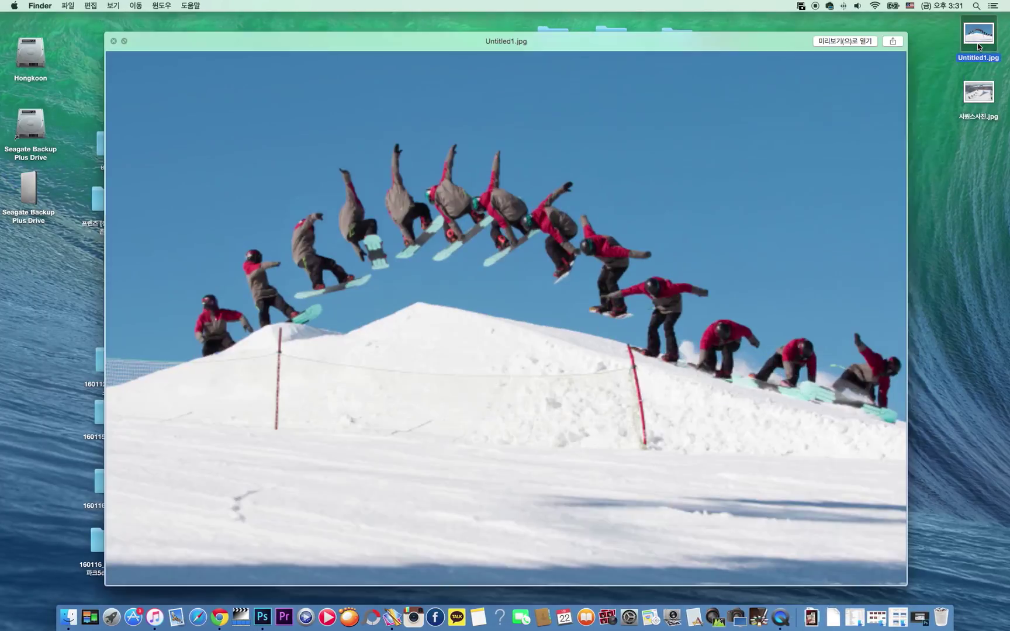